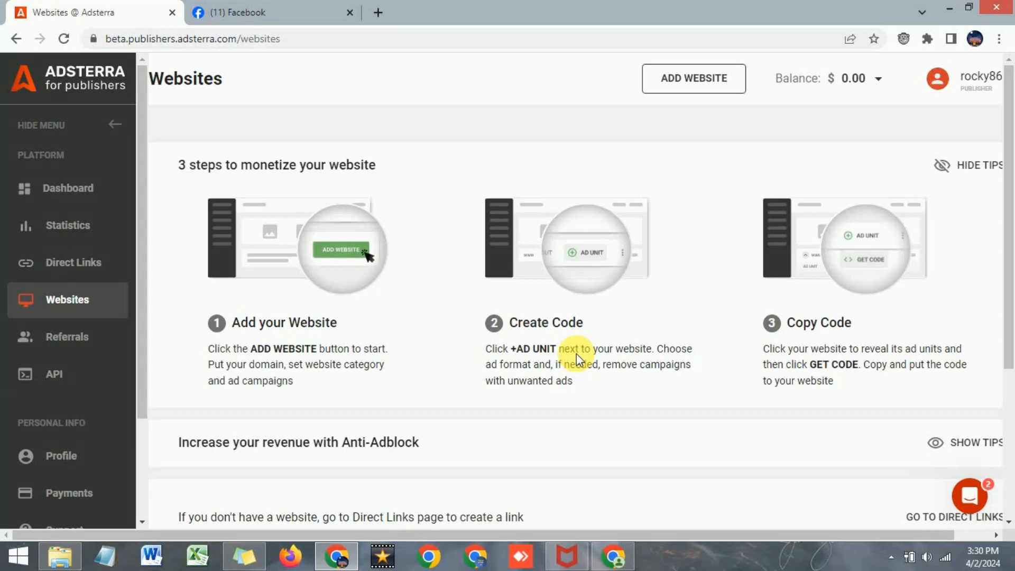
Look over the tools on the MY TOOLS website in the other browser window, and return to the Adsterra window
click(616, 556)
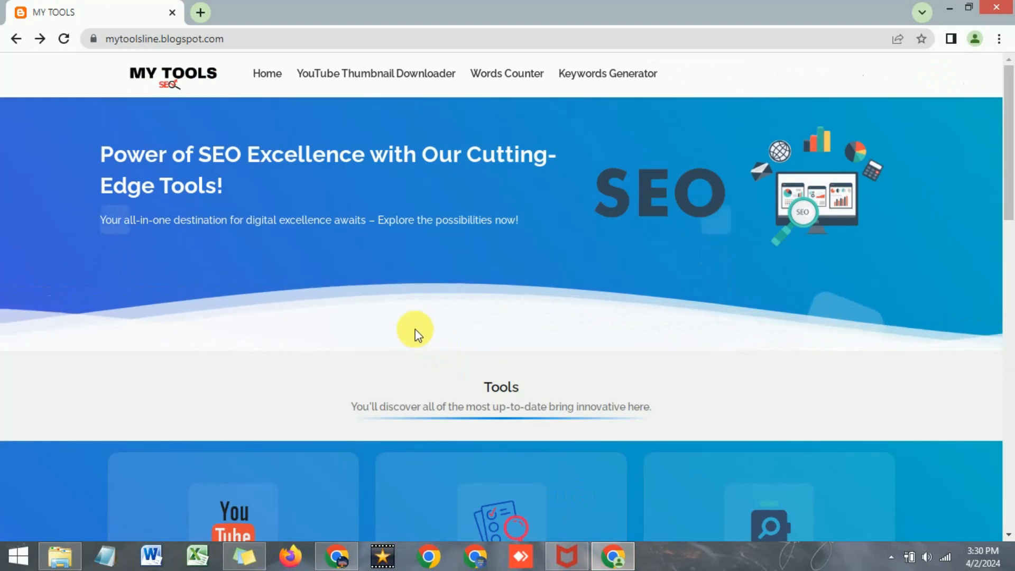
scroll(417, 332, down, 5)
scroll(417, 326, down, 11)
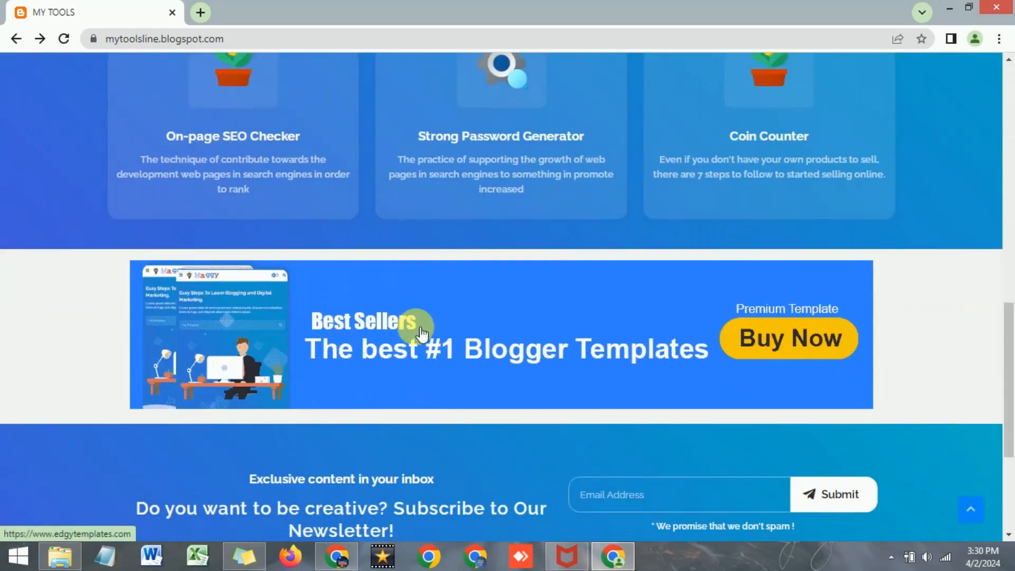
scroll(420, 329, up, 10)
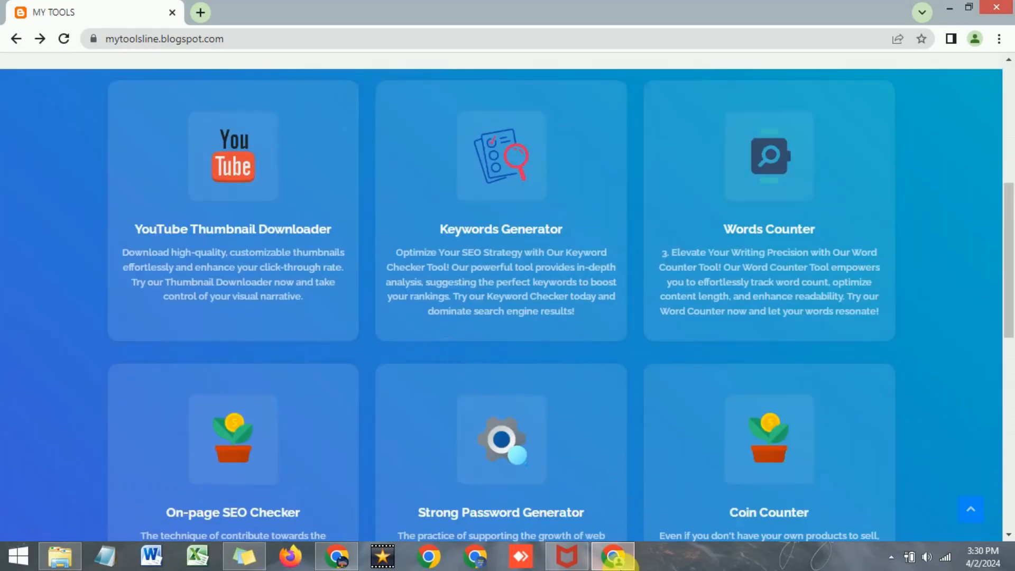
key(alt+Tab)
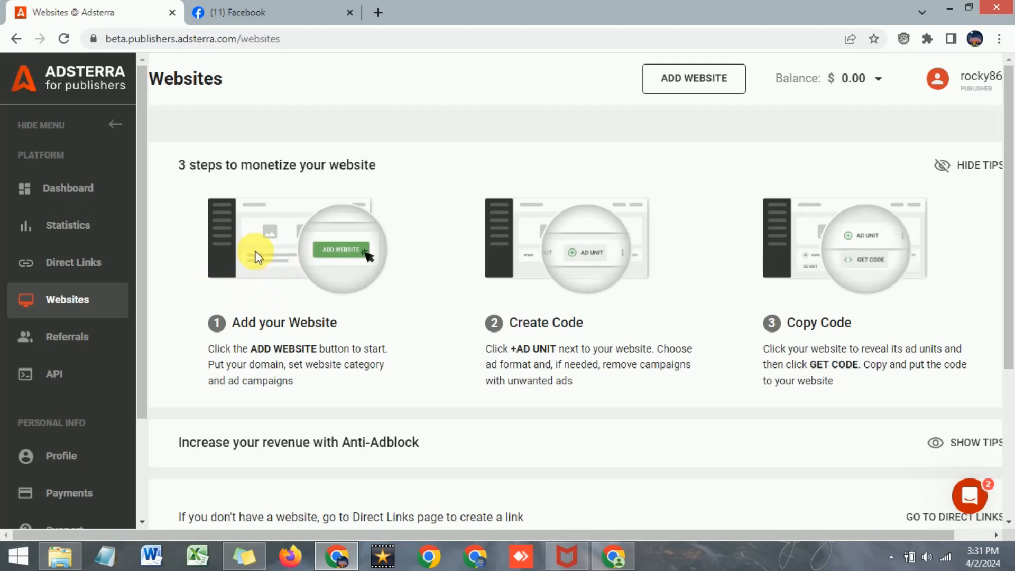
Open the Direct Links page and show the tips on monetizing any traffic with a direct link
click(80, 271)
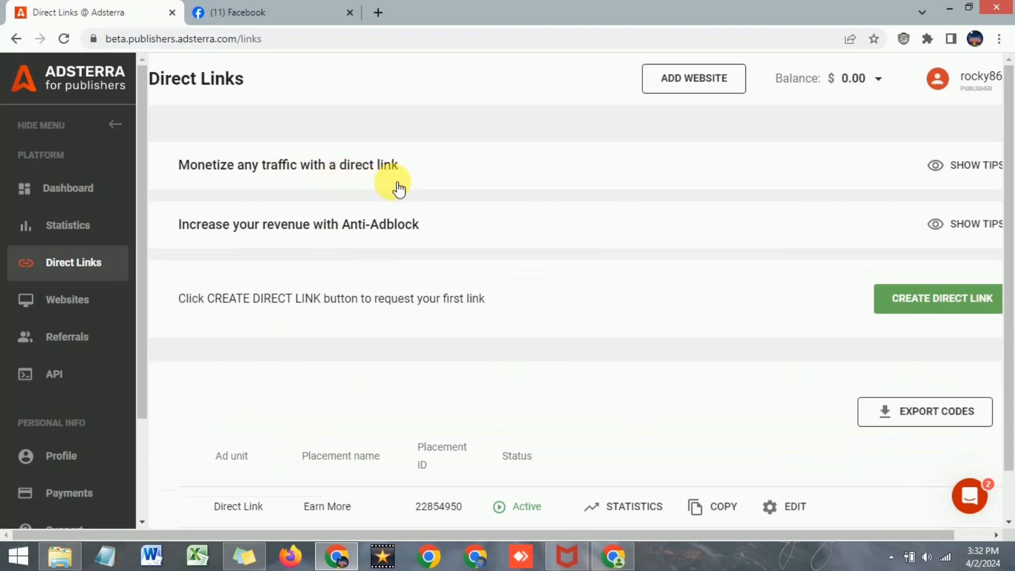
click(951, 170)
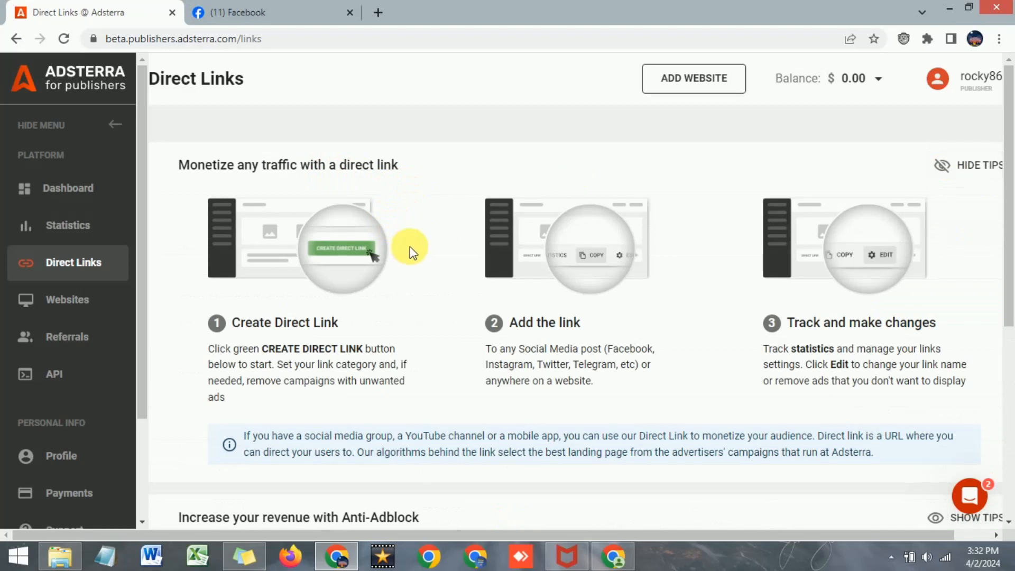
scroll(325, 194, down, 2)
scroll(222, 235, up, 2)
scroll(624, 255, down, 2)
scroll(624, 260, down, 3)
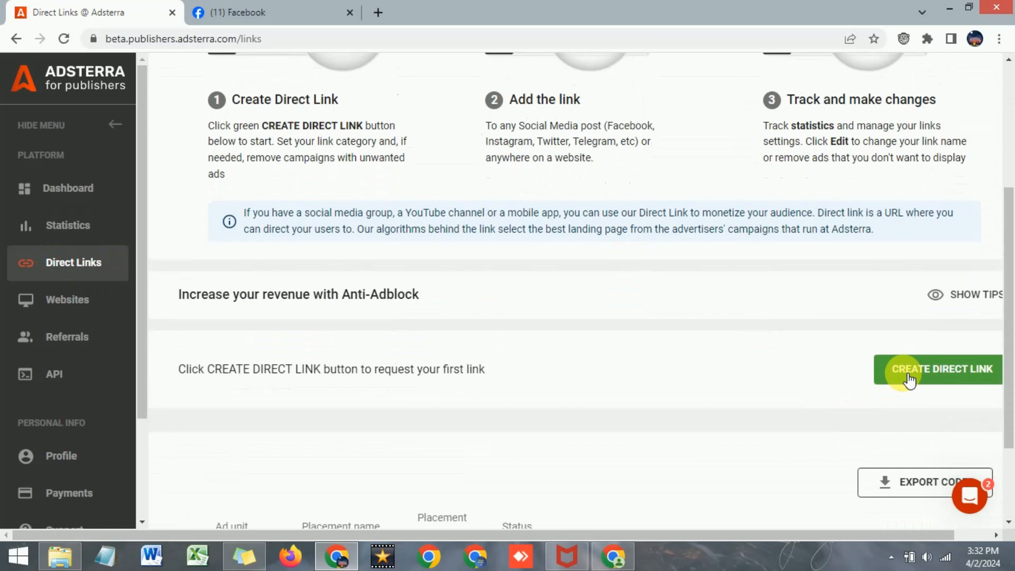
Create a non-adult direct link that removes campaigns with erotic ads and gambling ads
click(908, 377)
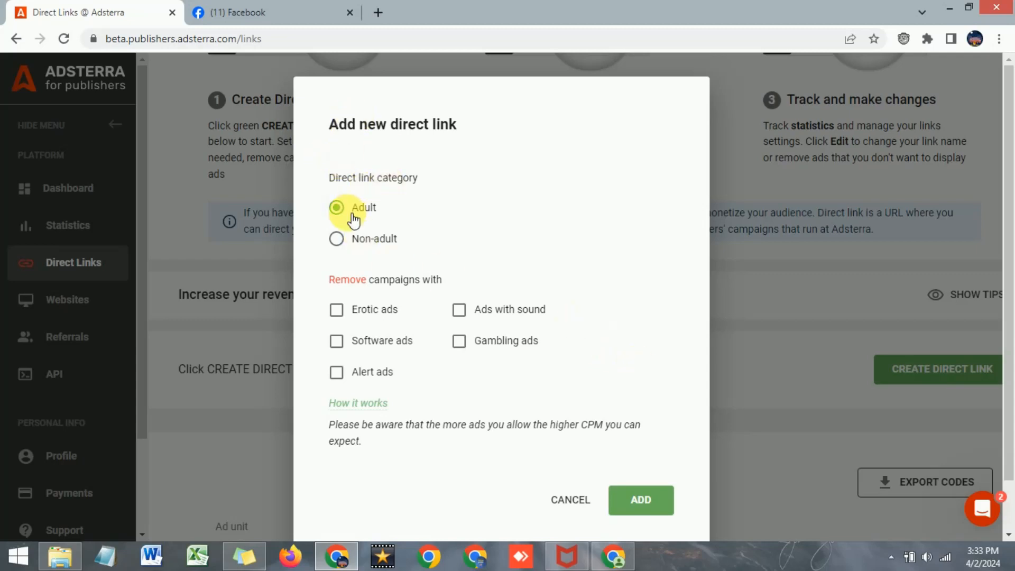
click(338, 241)
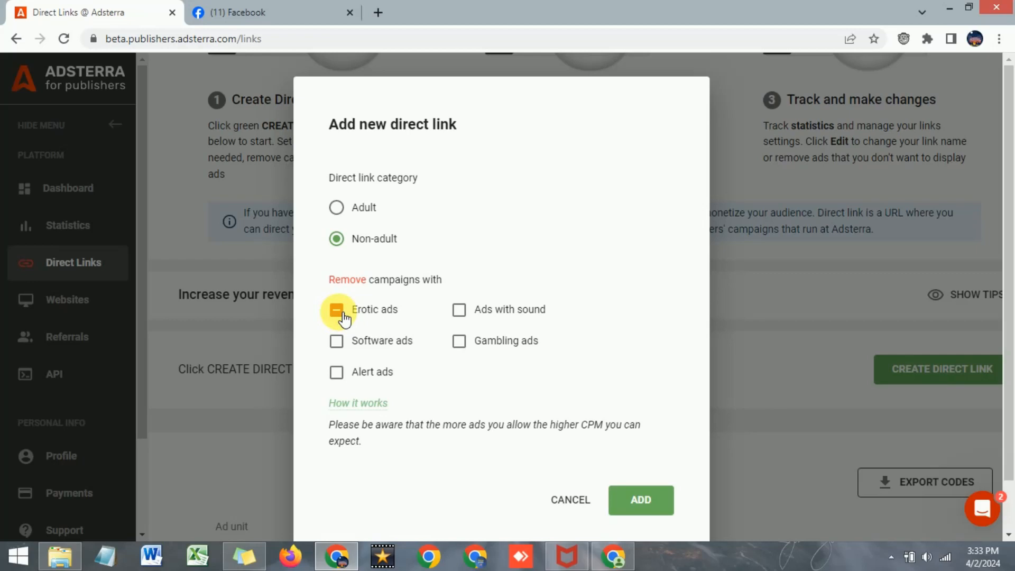
click(459, 343)
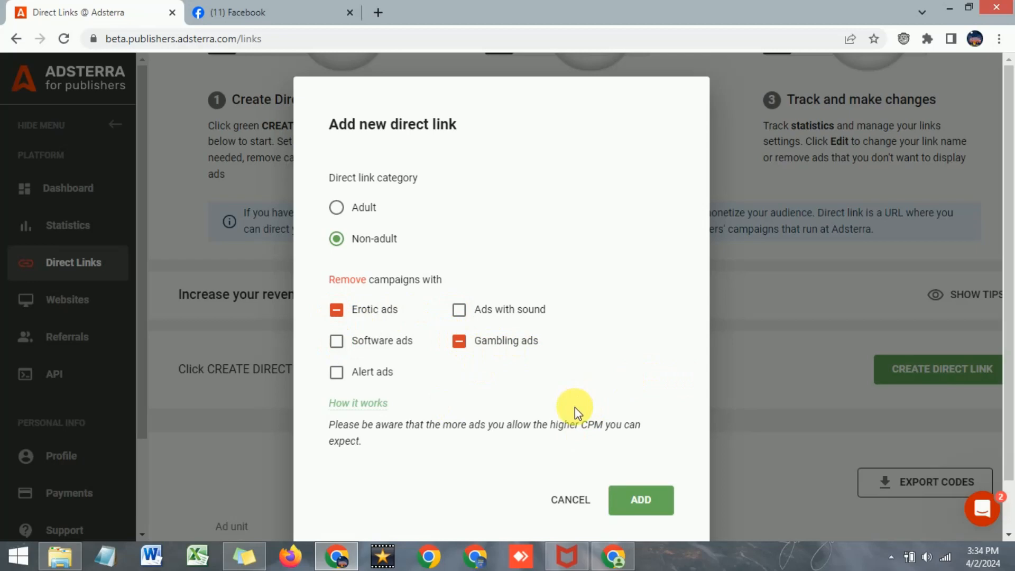
click(642, 503)
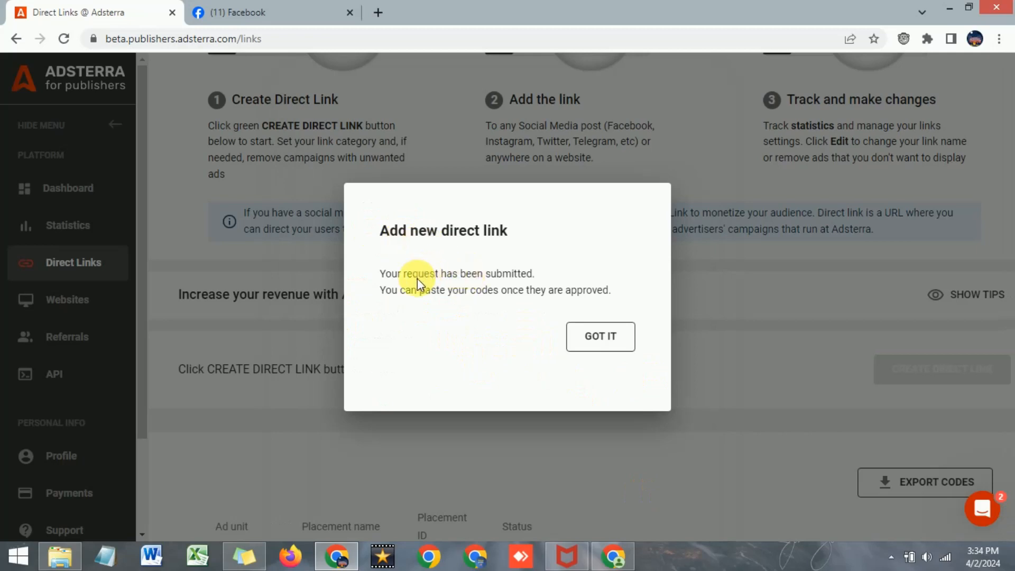
click(601, 343)
Check the approval status of the newly requested direct link in the placement list
scroll(550, 344, down, 3)
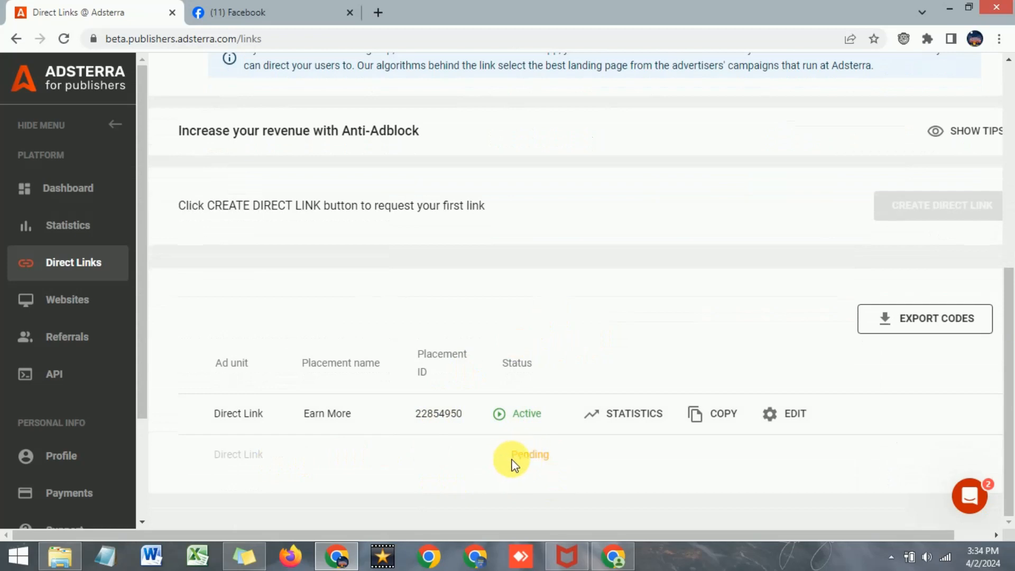
scroll(478, 451, up, 1)
scroll(479, 453, up, 6)
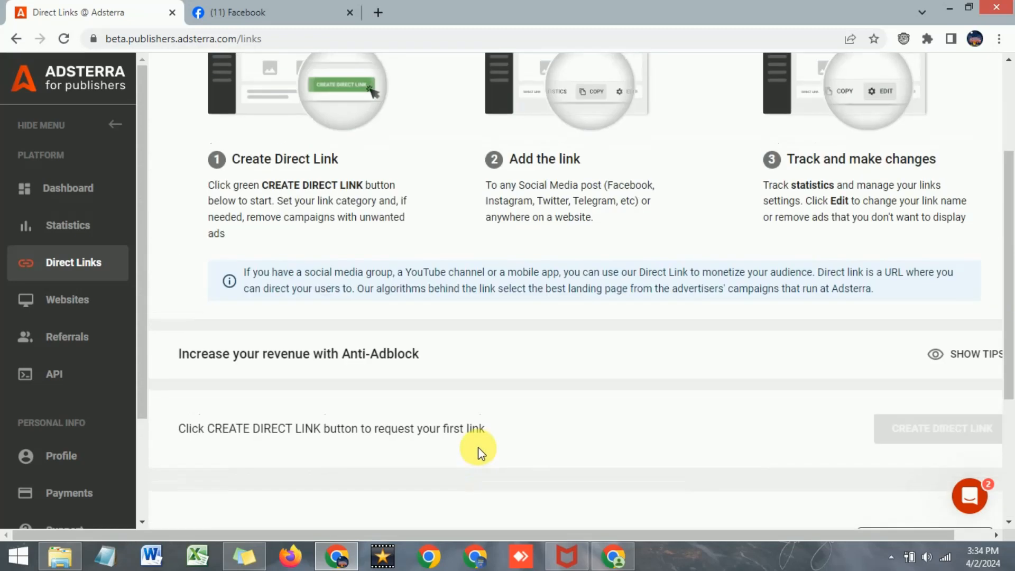
scroll(354, 307, down, 7)
scroll(347, 301, up, 6)
scroll(355, 284, down, 9)
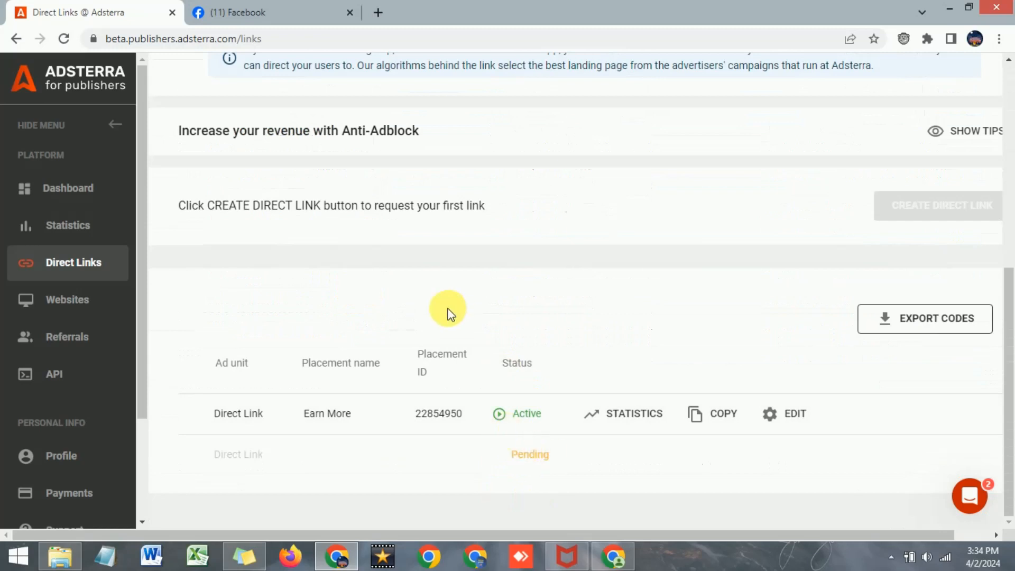
scroll(447, 309, up, 6)
scroll(490, 464, down, 6)
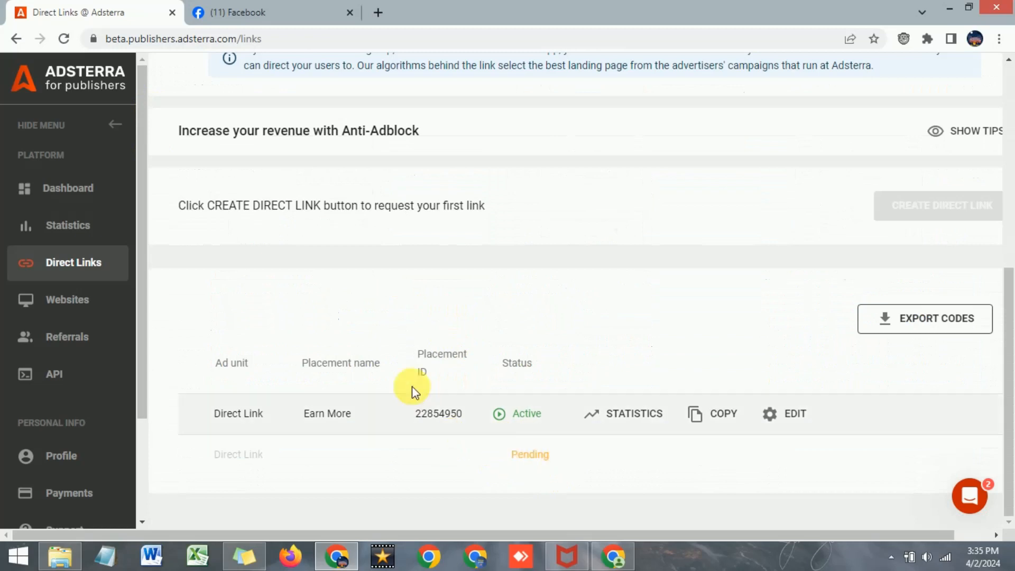
scroll(413, 389, up, 4)
scroll(404, 394, down, 3)
scroll(402, 392, down, 1)
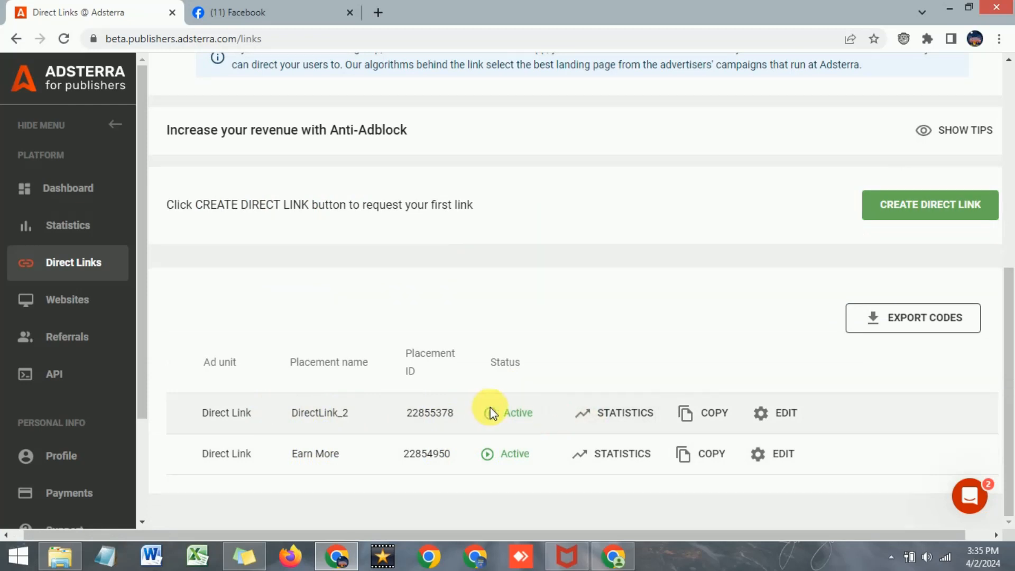
scroll(494, 229, up, 4)
scroll(487, 236, down, 4)
scroll(507, 225, up, 4)
scroll(506, 225, up, 4)
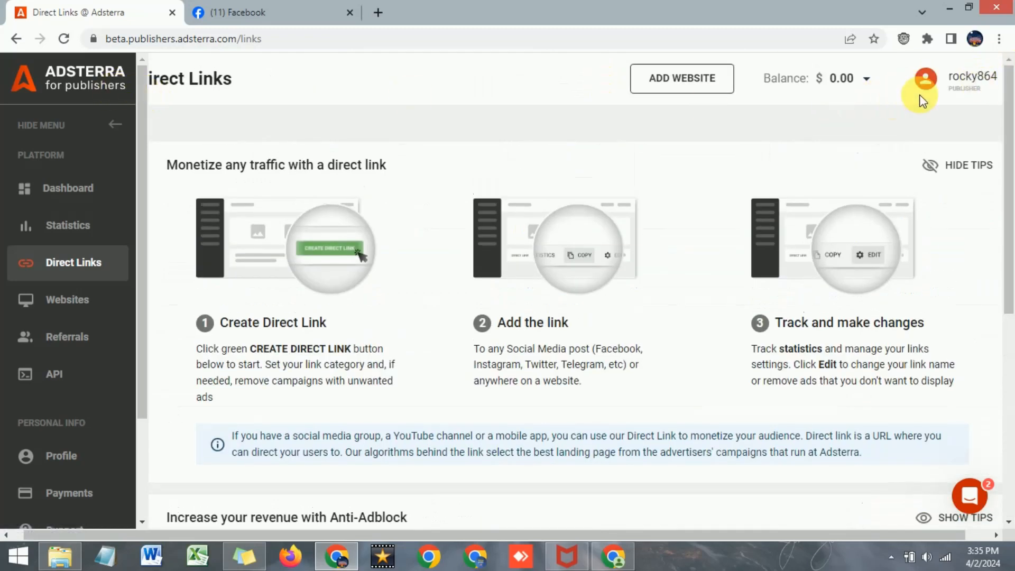
Rename the DirectLink_2 placement as "Trade earning" and copy its link
scroll(458, 184, down, 5)
scroll(454, 179, down, 2)
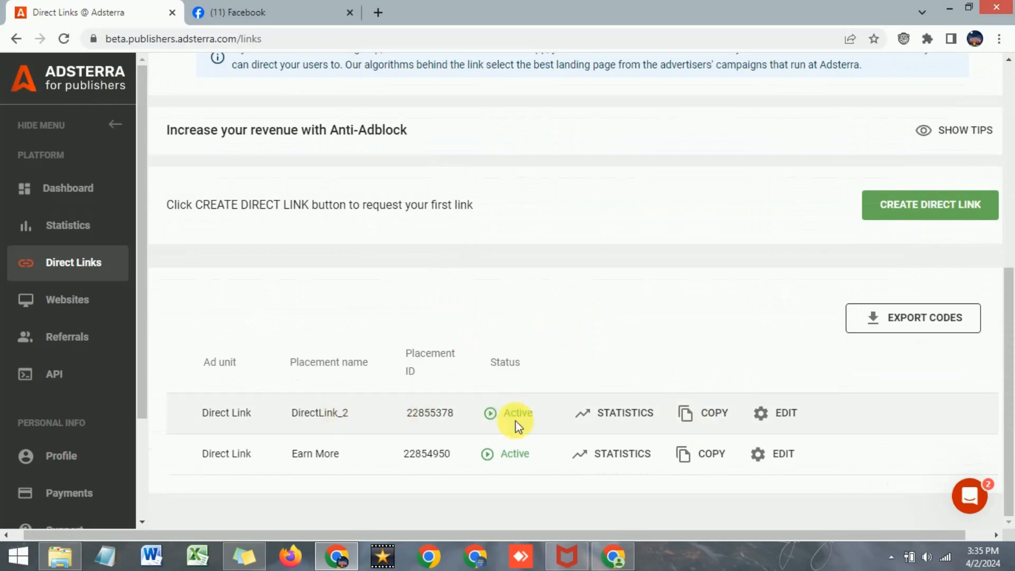
click(762, 414)
click(389, 196)
double_click(386, 198)
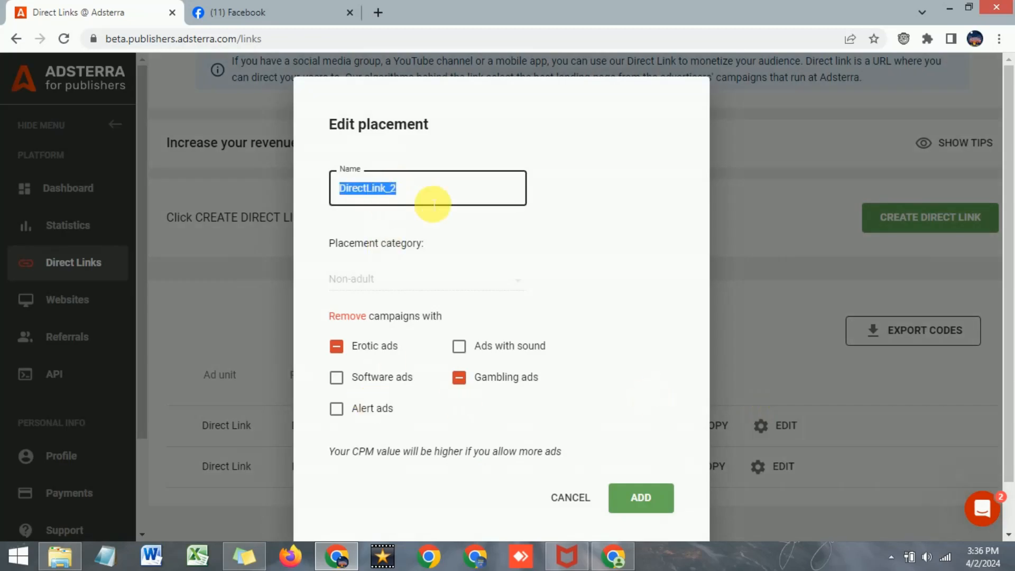
key(Escape)
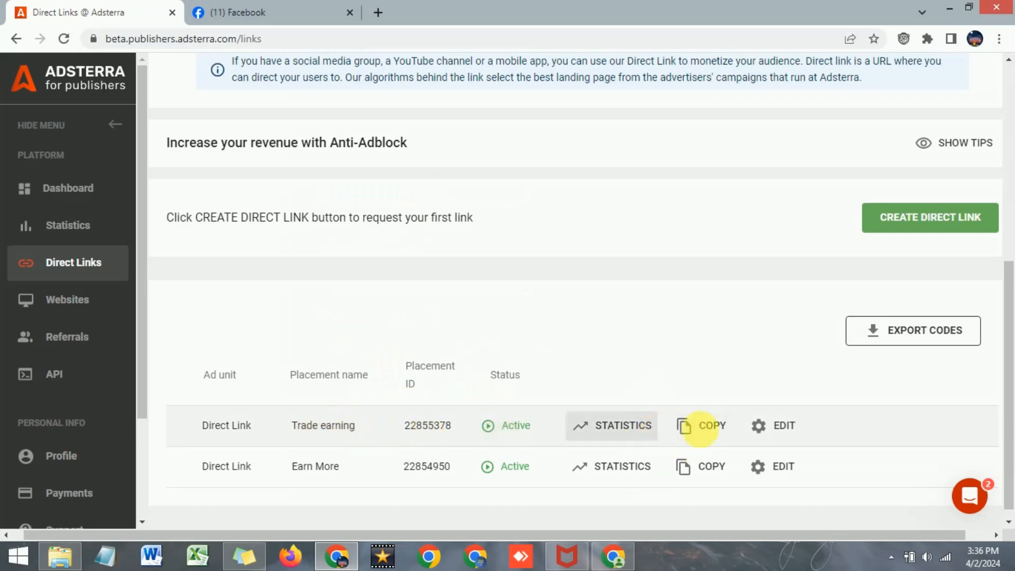
click(712, 433)
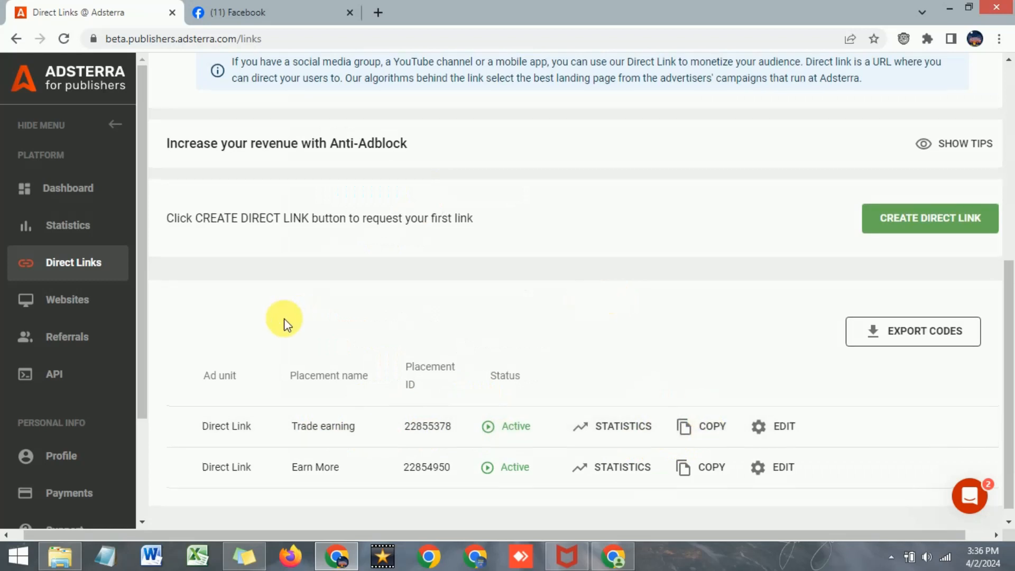
Switch to Facebook and start a new post
scroll(284, 318, up, 3)
scroll(412, 372, up, 3)
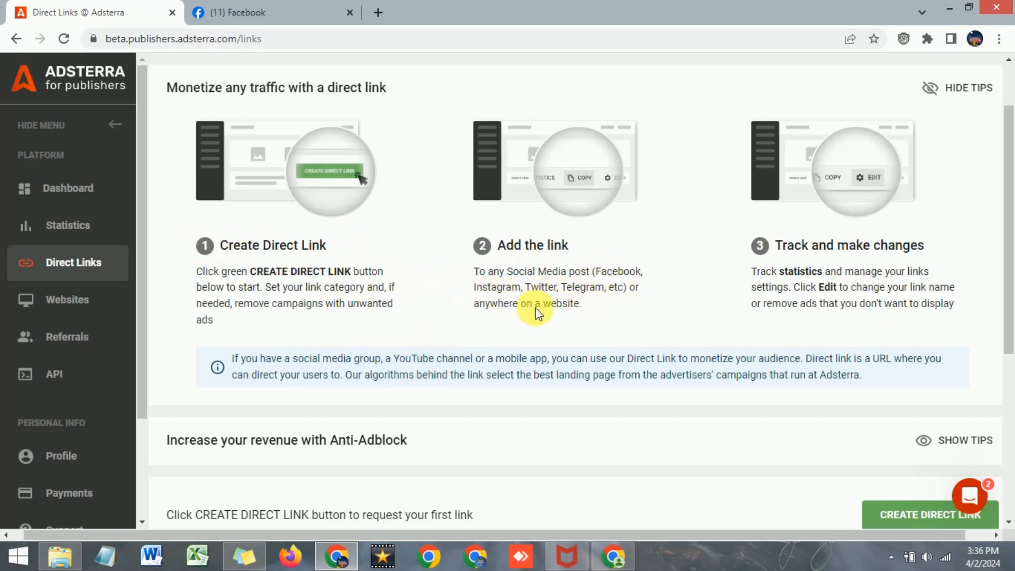
scroll(529, 306, up, 2)
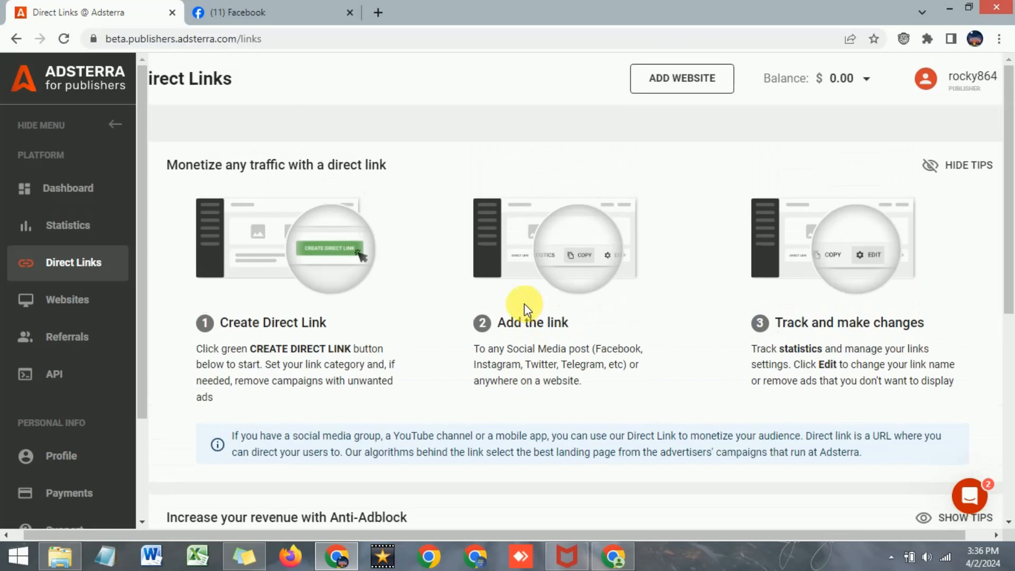
scroll(433, 279, down, 5)
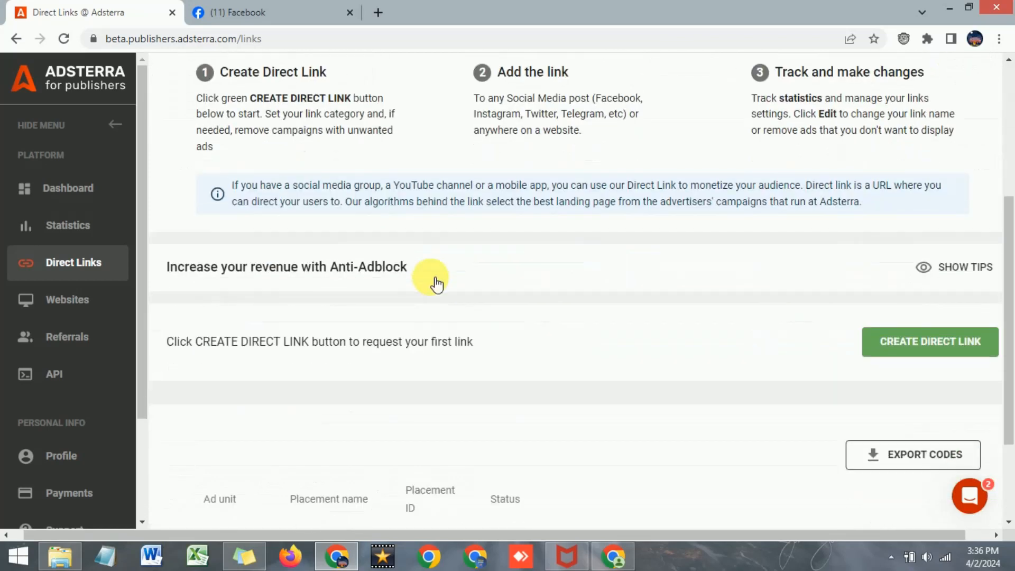
scroll(430, 278, up, 3)
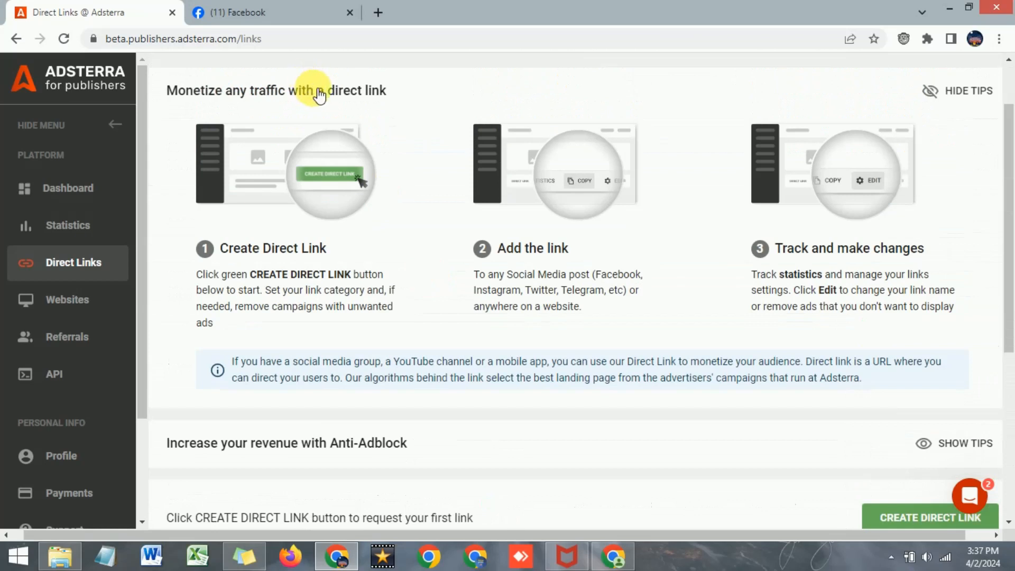
scroll(585, 397, down, 5)
key(ctrl+Tab)
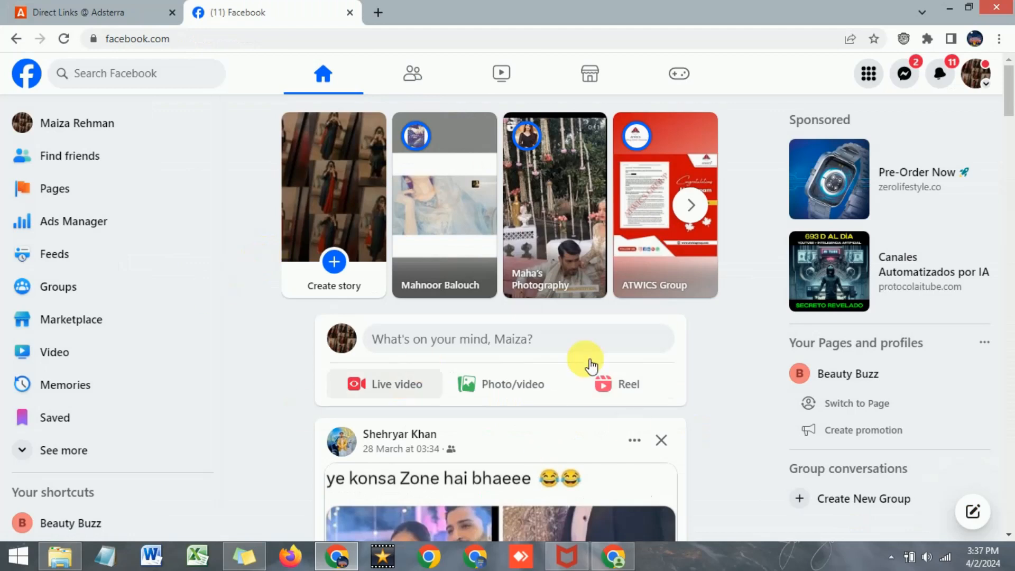
click(489, 340)
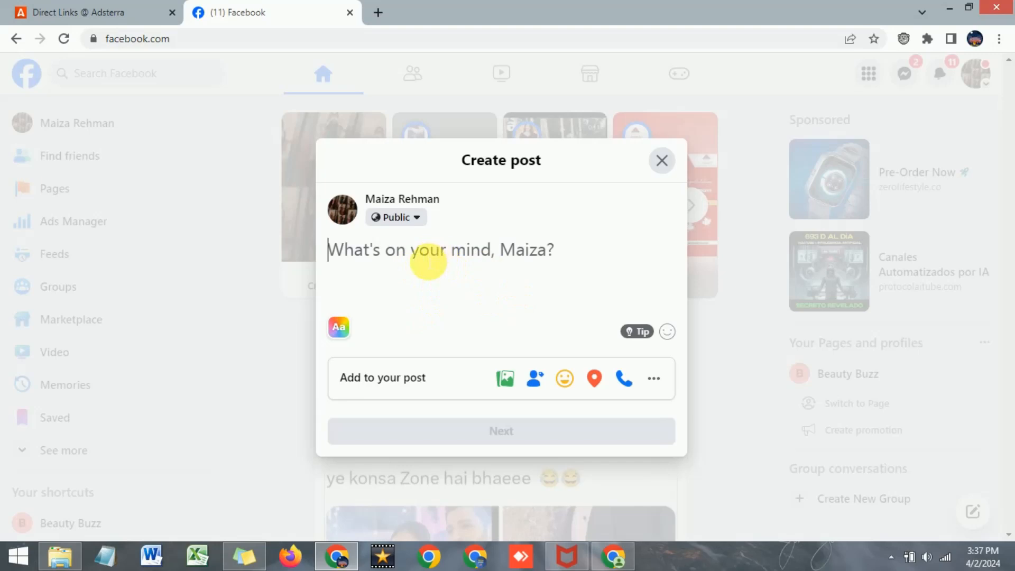
Try the copied direct link as the post's content, and clear both the link preview and the text
right_click(416, 263)
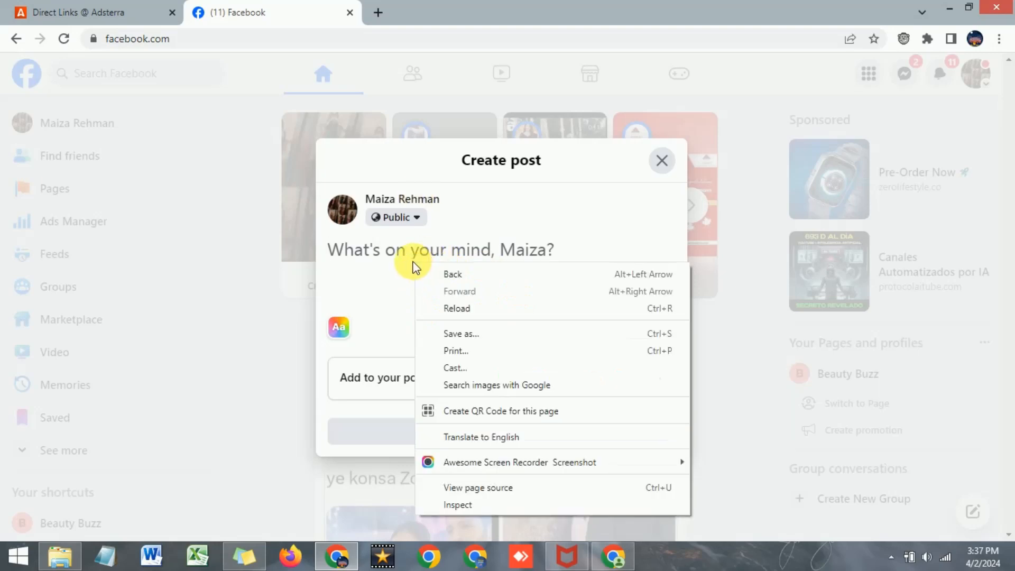
right_click(397, 245)
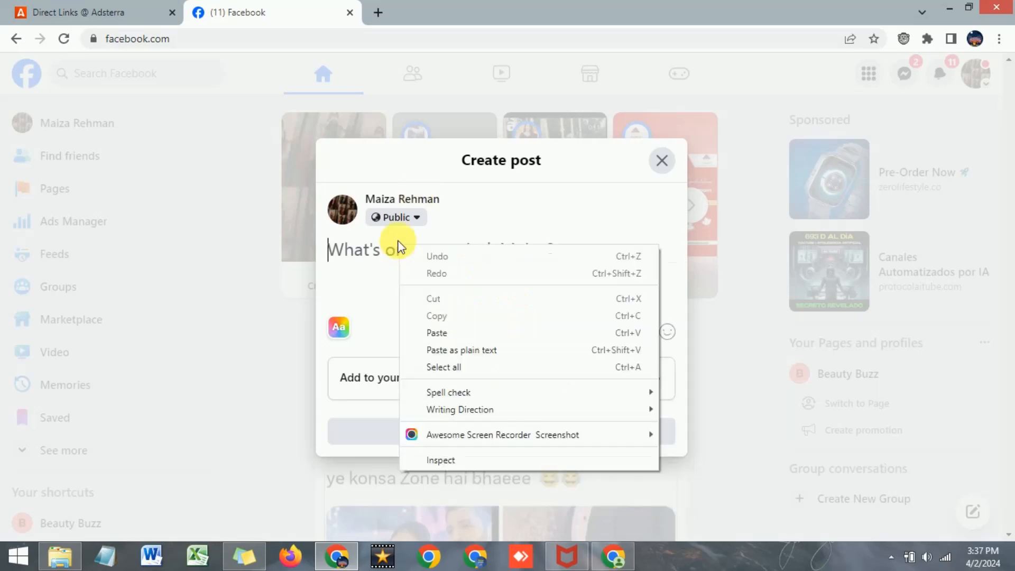
click(430, 333)
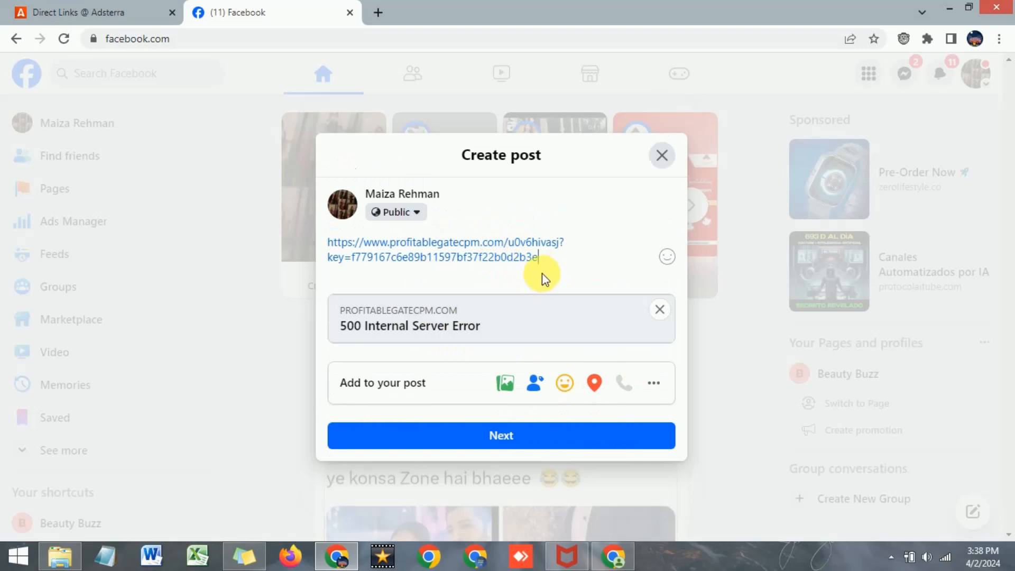
click(659, 309)
drag(333, 311, 317, 241)
key(BackSpace)
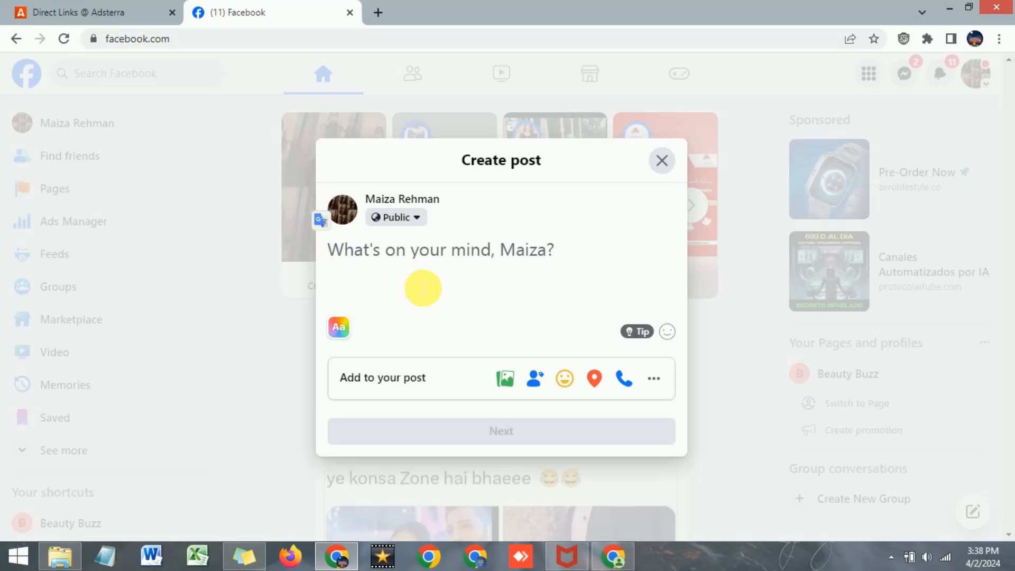
Attach the "Make a profit on one click" image to the post
drag(423, 288, 486, 306)
scroll(529, 280, down, 2)
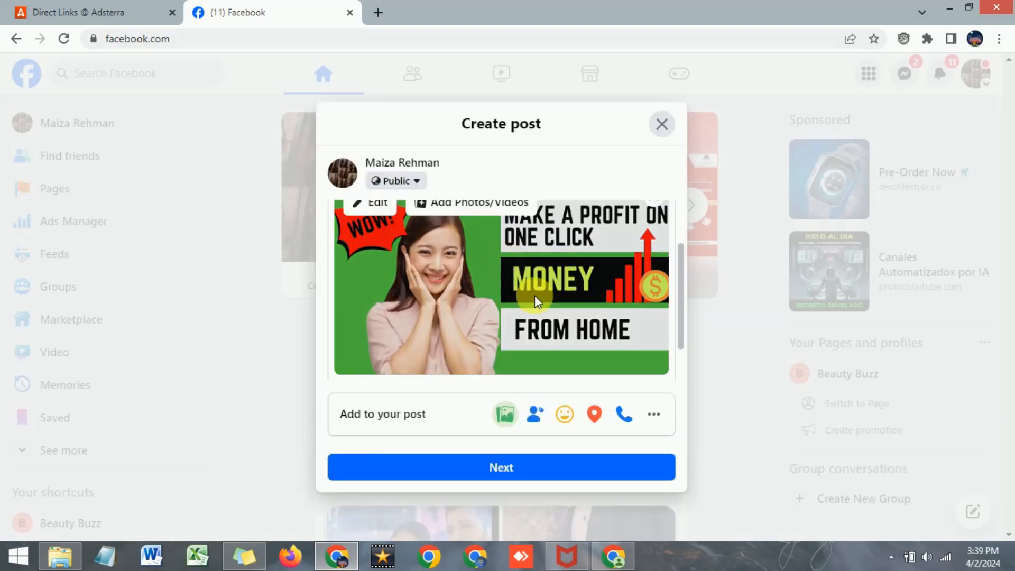
scroll(500, 270, up, 2)
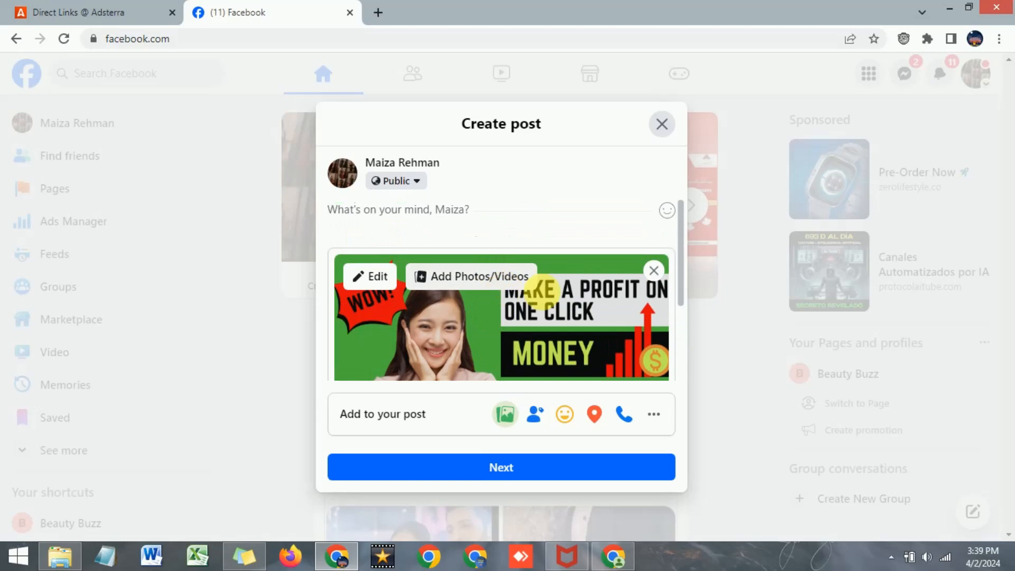
Paste the copied direct link as plain text into the post above the attached image
click(408, 218)
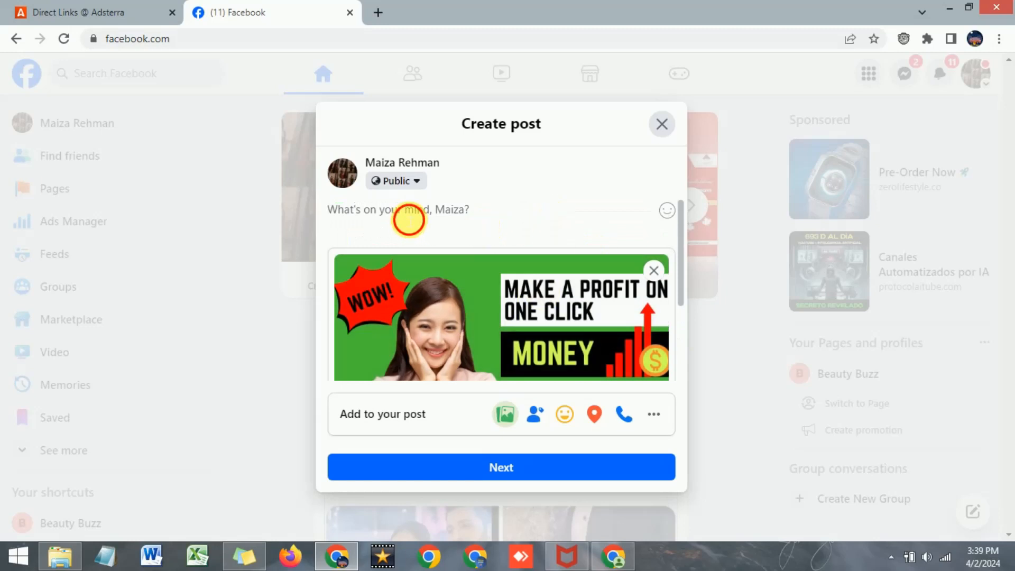
right_click(408, 217)
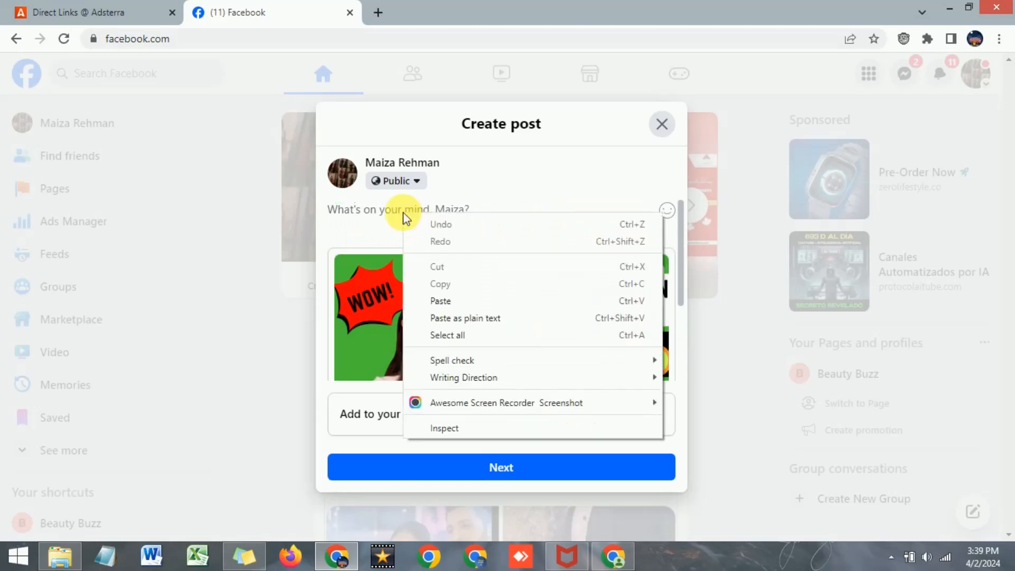
click(454, 316)
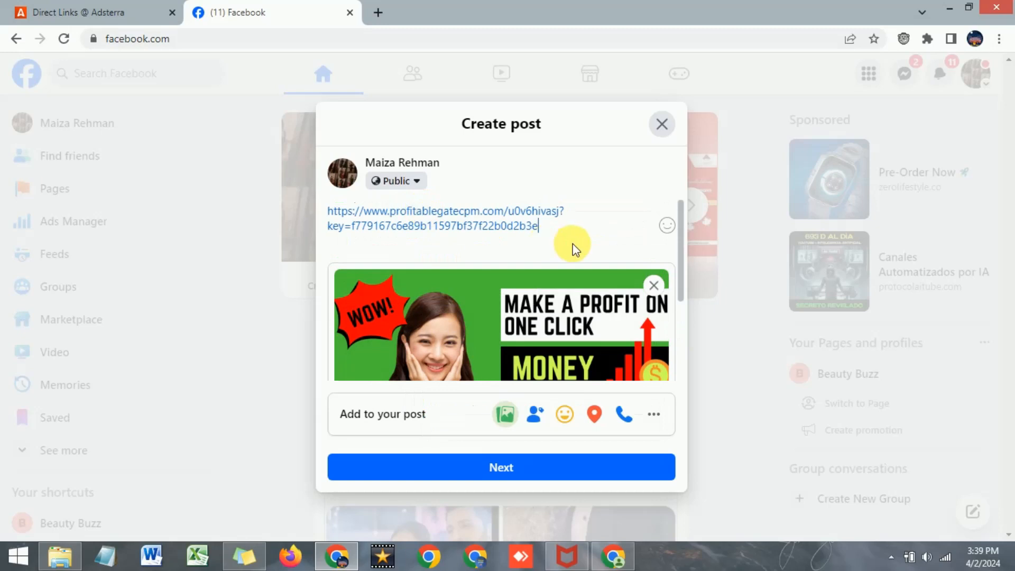
scroll(566, 242, down, 3)
scroll(566, 242, up, 3)
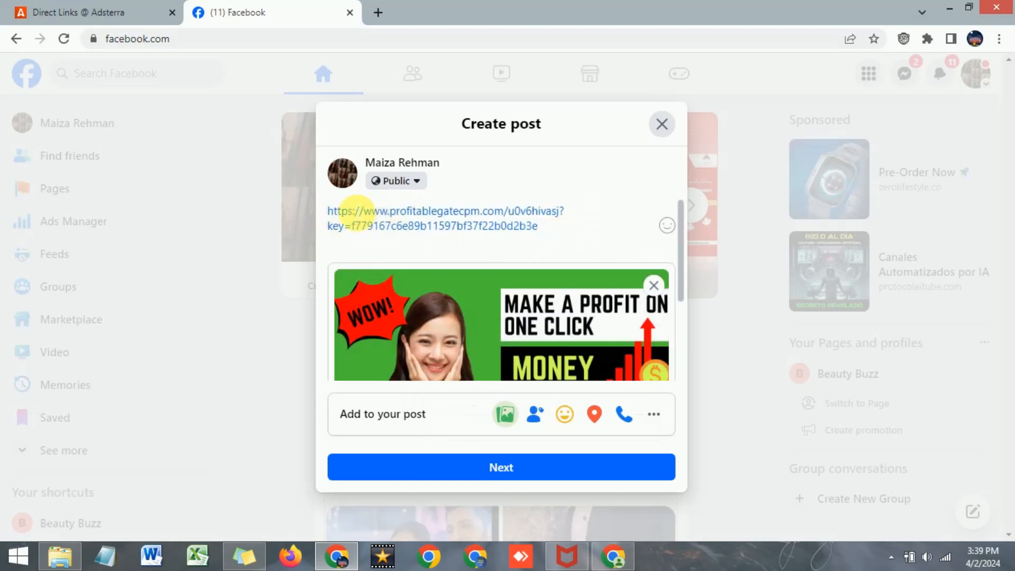
Insert a line above the link reading "How to Make Money From Trading. In this Video"
key(Return)
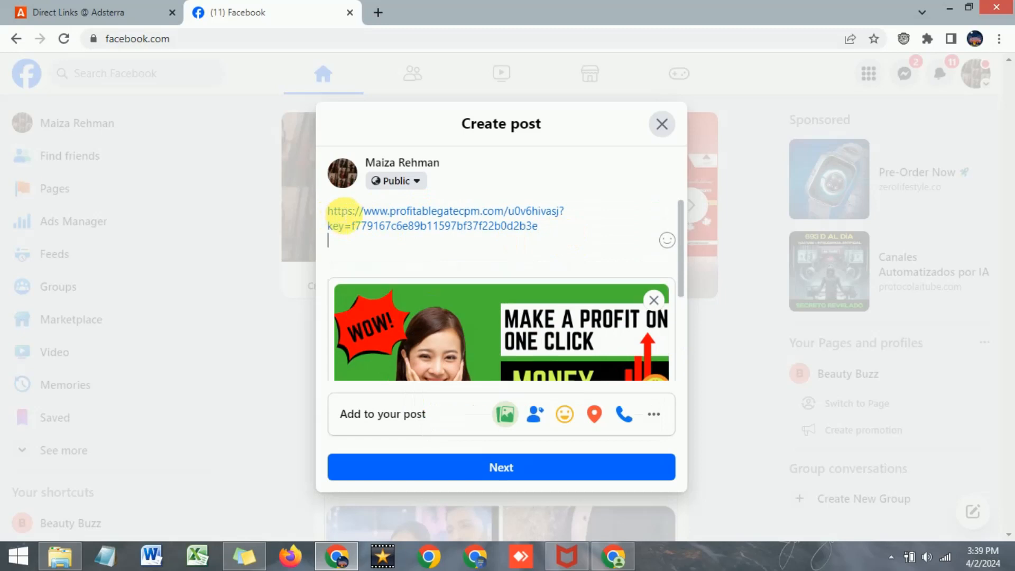
key(BackSpace)
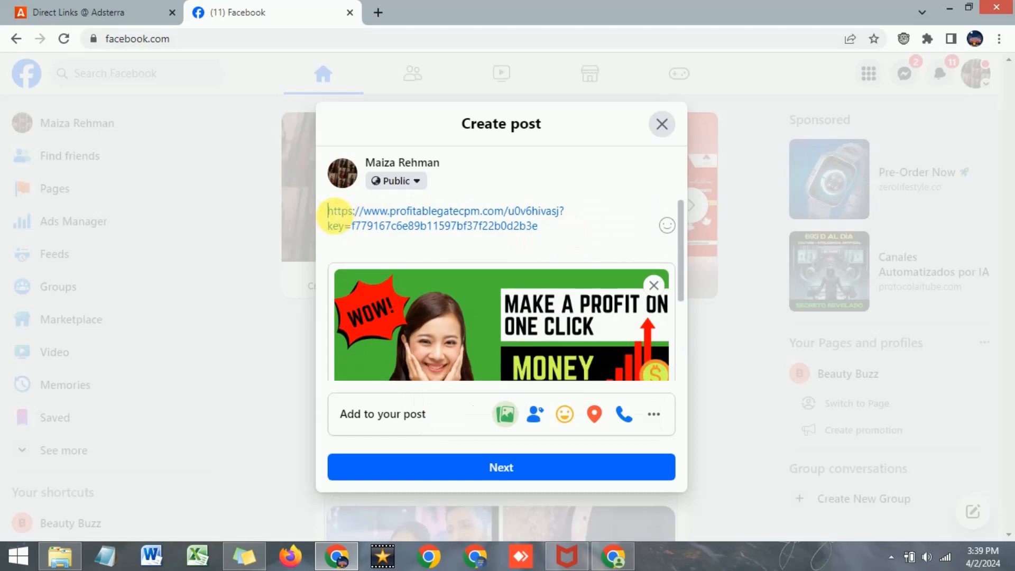
key(Return)
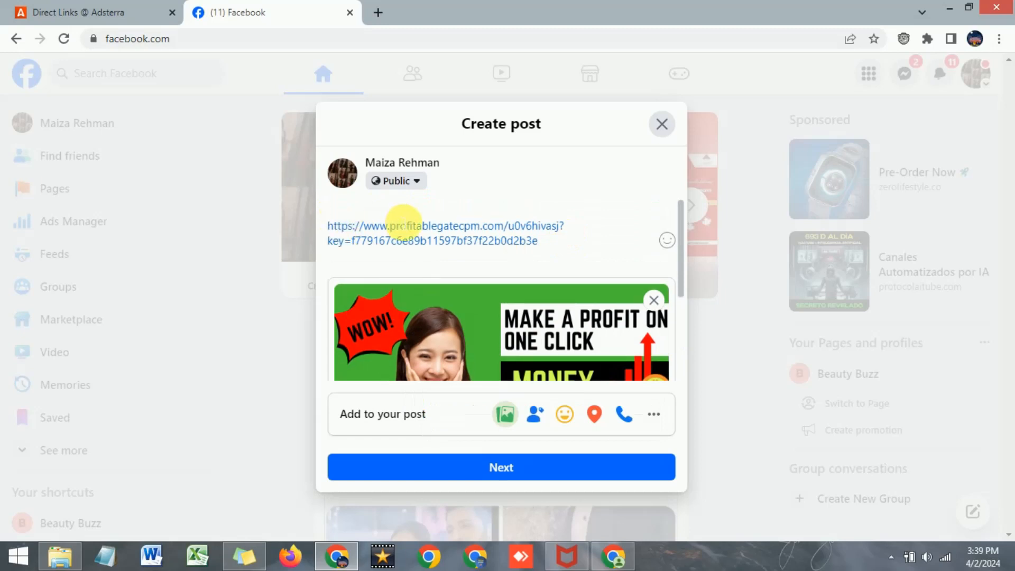
text(How to Make Money From Terading)
key(BackSpace)
key(BackSpace)
key(BackSpace)
key(BackSpace)
key(BackSpace)
key(BackSpace)
key(BackSpace)
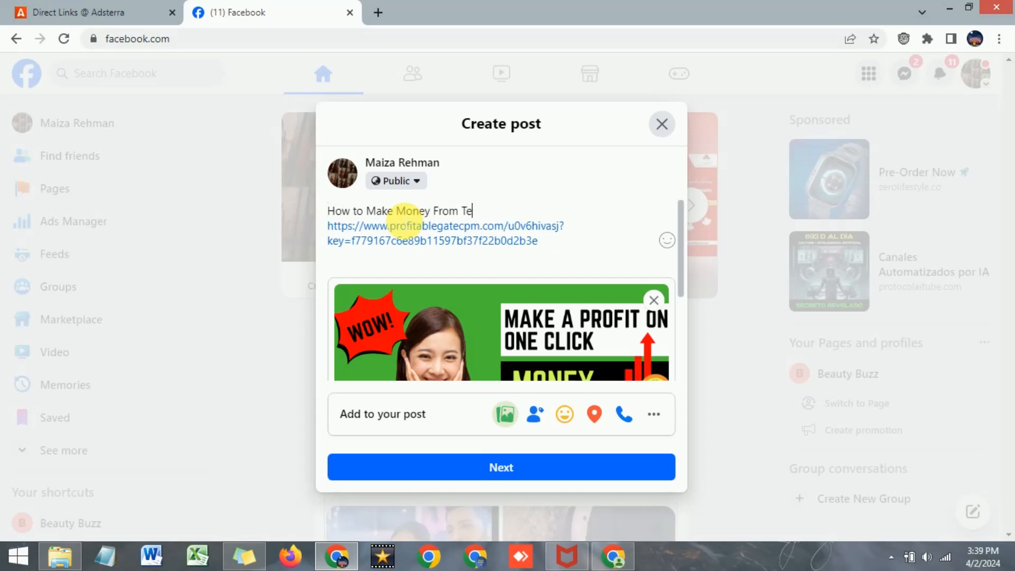
text(rading. In this Video )
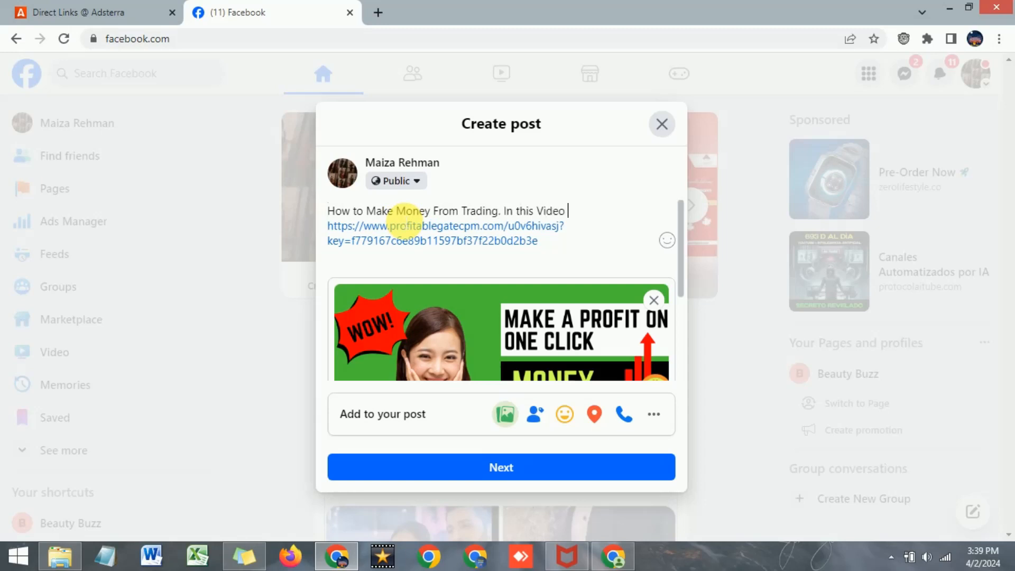
Complete the caption above the link with "I will teach you how to make profit on one click."
text(i will tach you how to m)
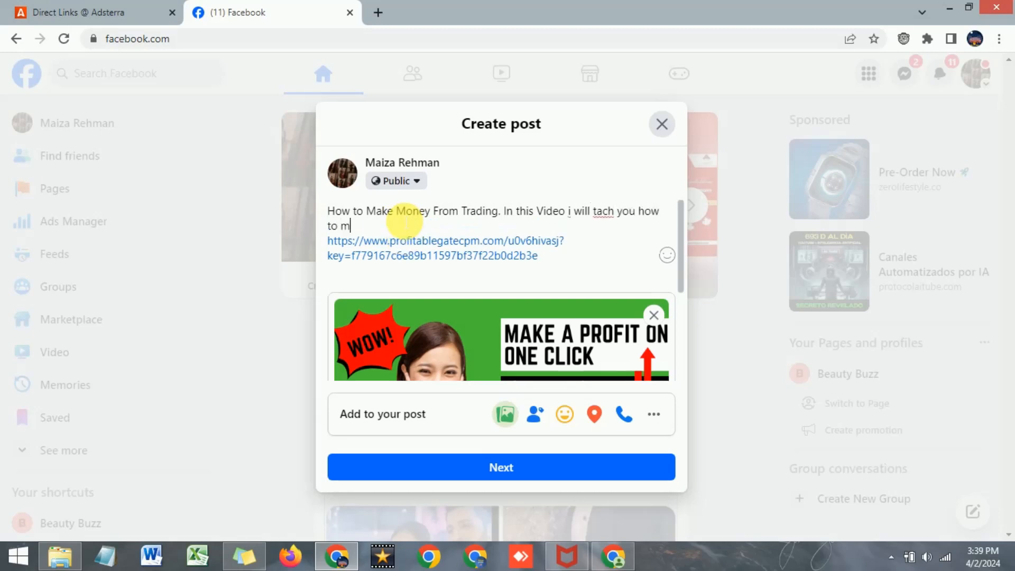
text(ake profit on one click)
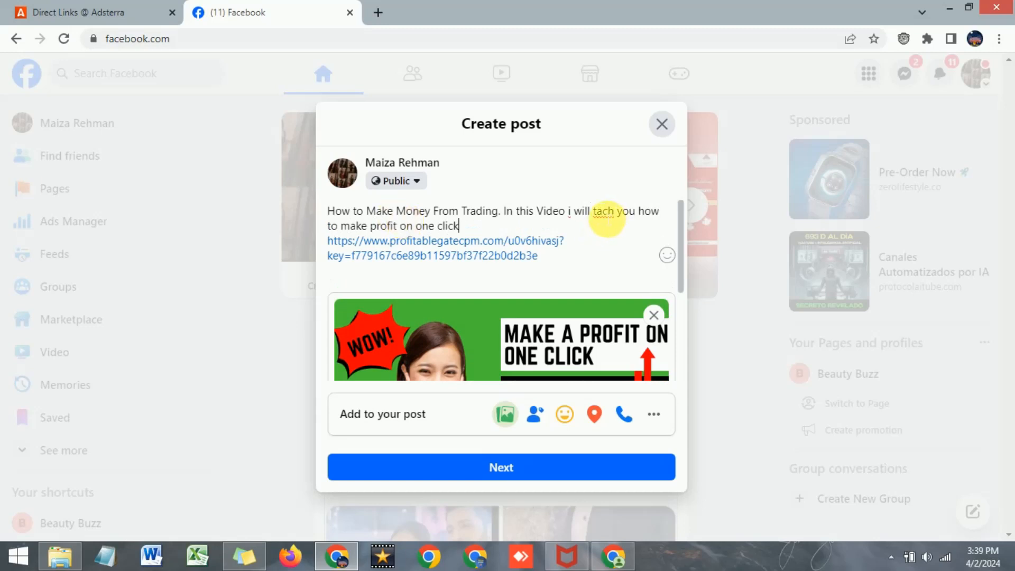
click(491, 226)
text(.)
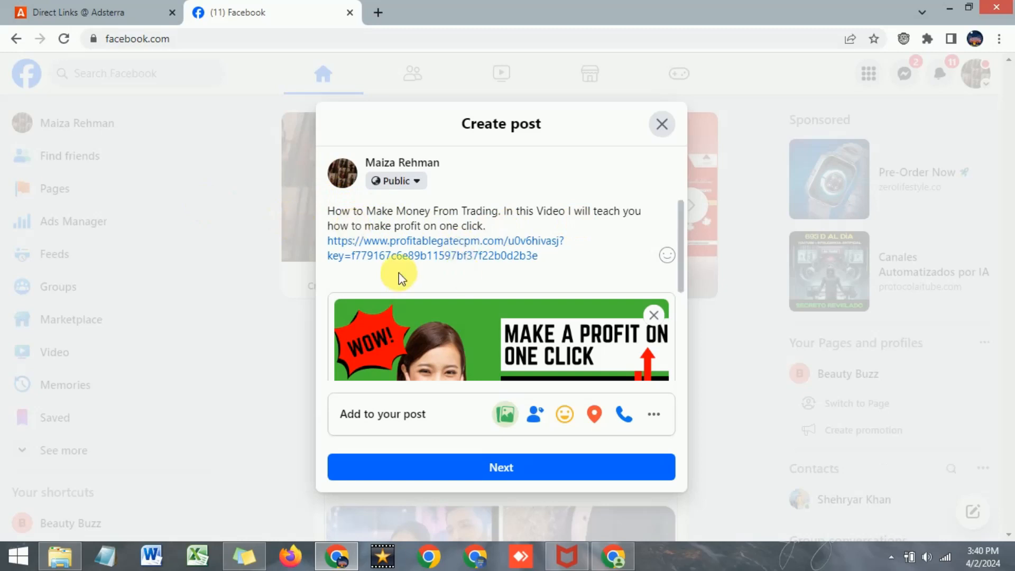
Review the finished post and publish it publicly on the personal profile only
scroll(469, 273, down, 3)
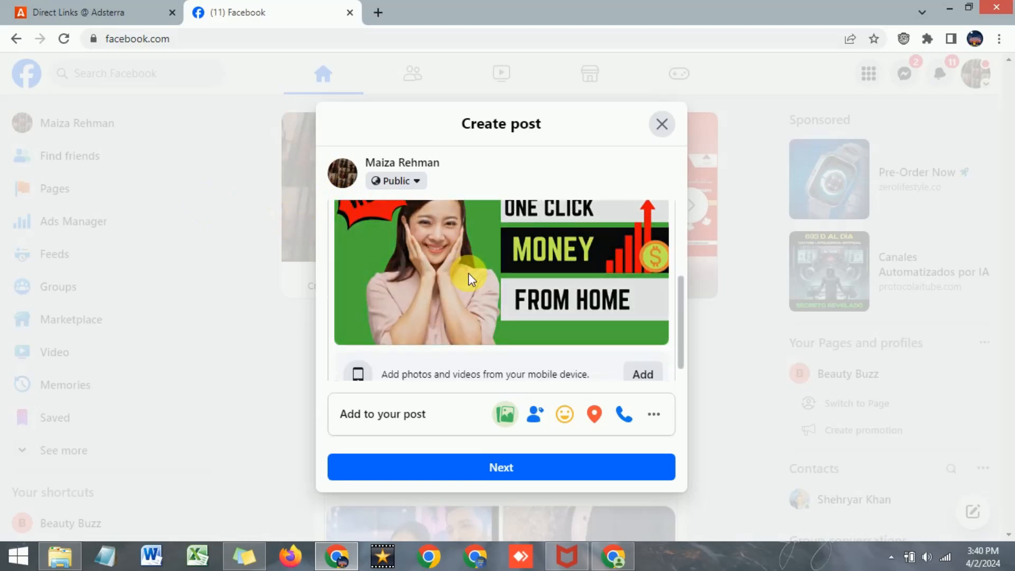
scroll(468, 272, up, 3)
click(522, 468)
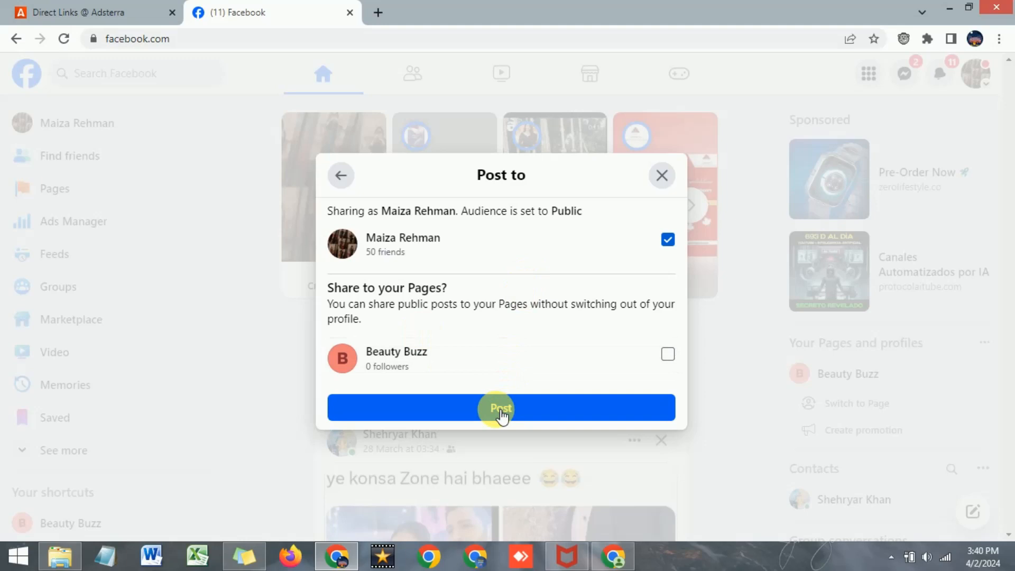
click(499, 410)
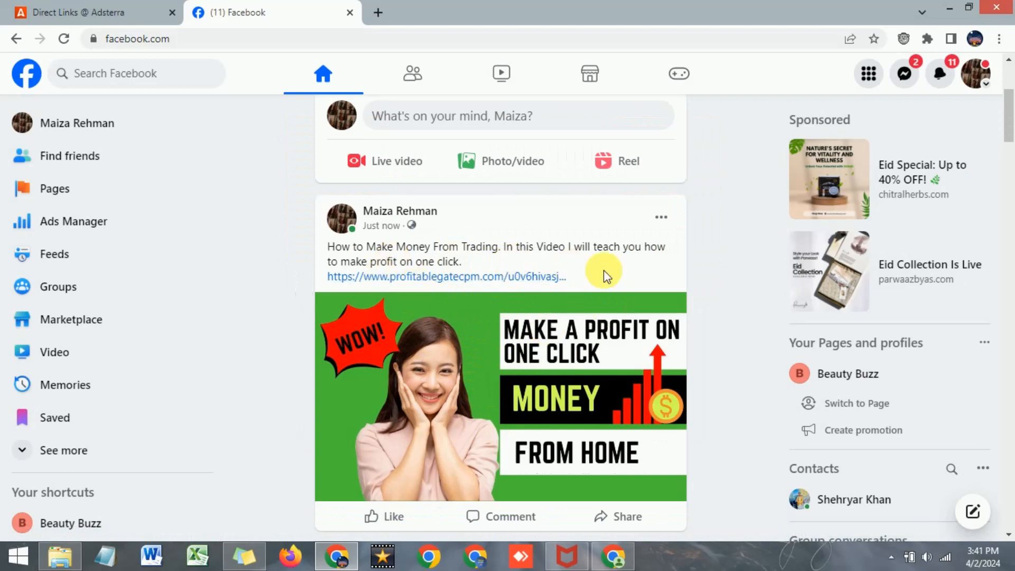
Test the direct link in the published post, and close the page it opens
click(470, 276)
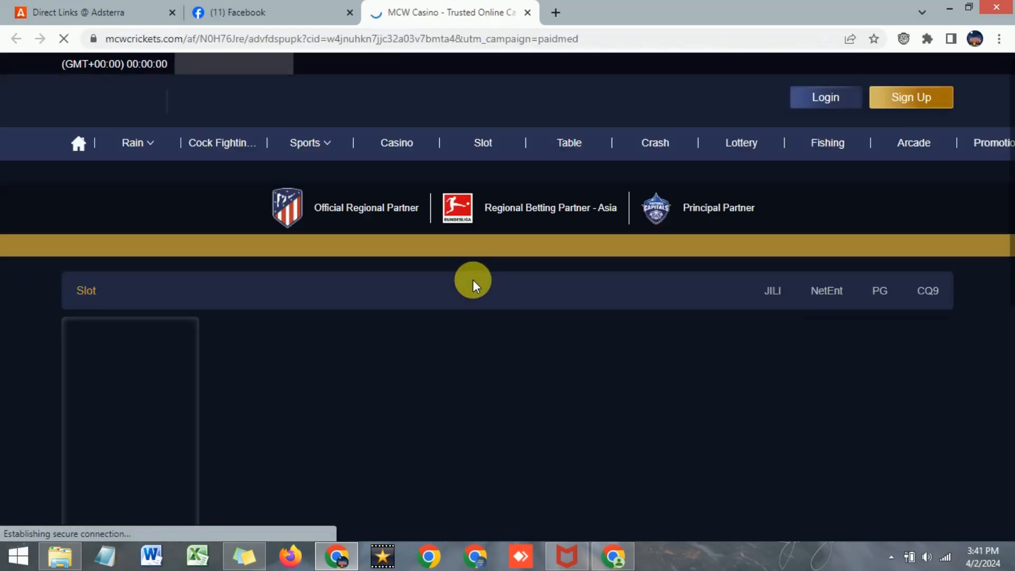
click(528, 14)
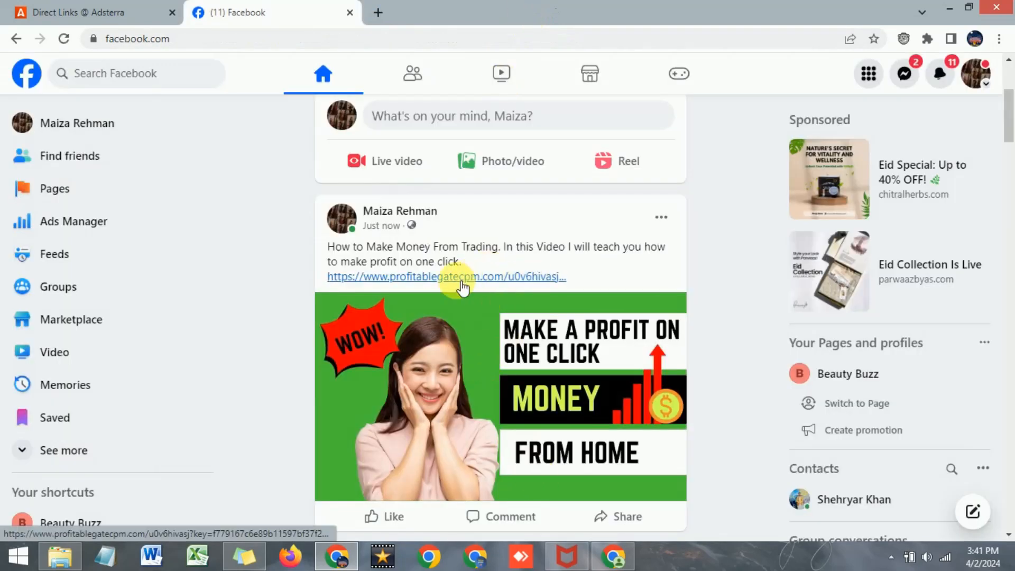
Switch to Adsterra and open the account statistics to examine impressions, clicks, CTR, CPM and revenue by date
click(135, 7)
scroll(515, 337, down, 6)
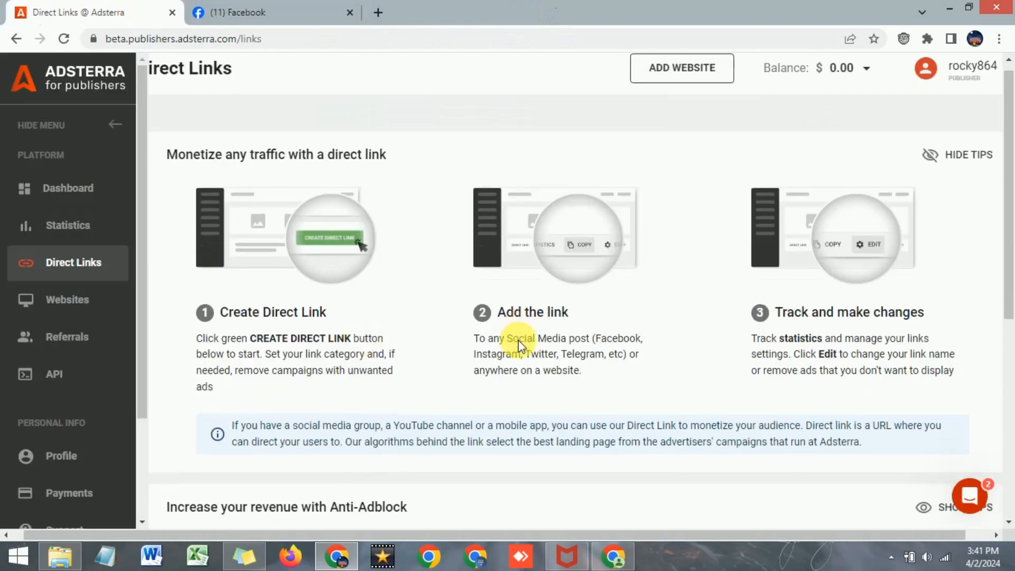
scroll(511, 337, down, 2)
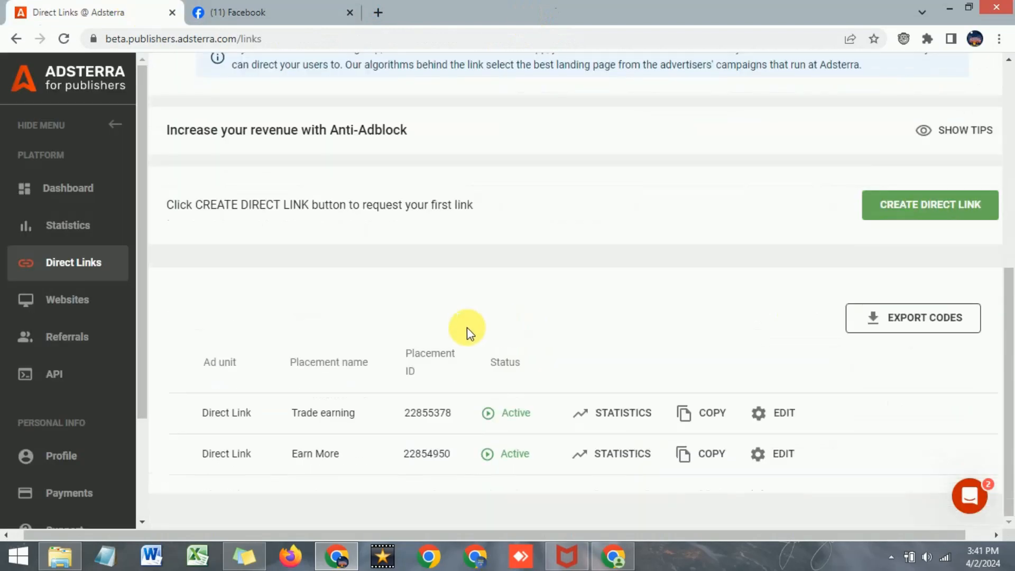
click(52, 226)
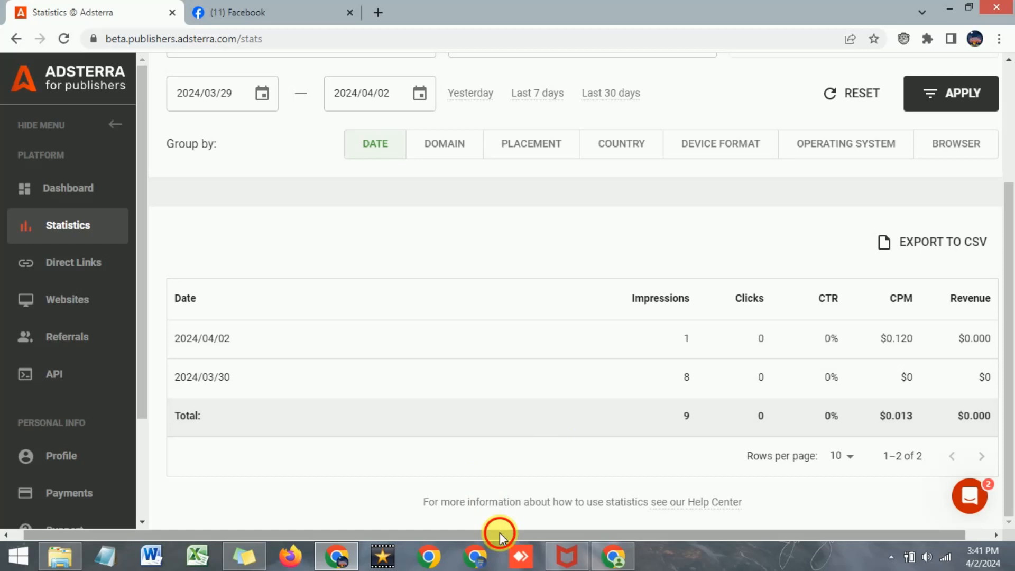
drag(500, 532, 461, 527)
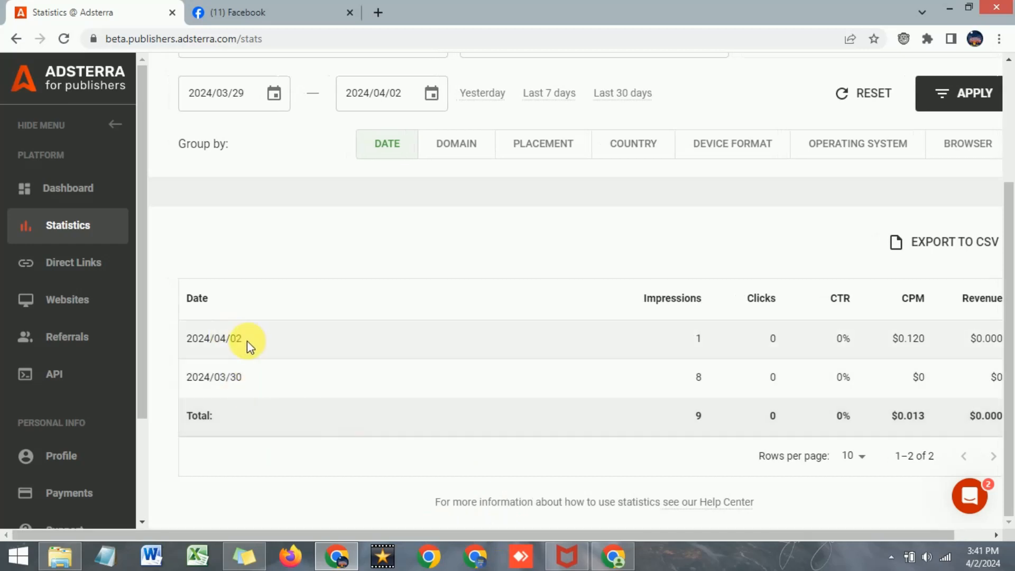
drag(380, 535, 471, 525)
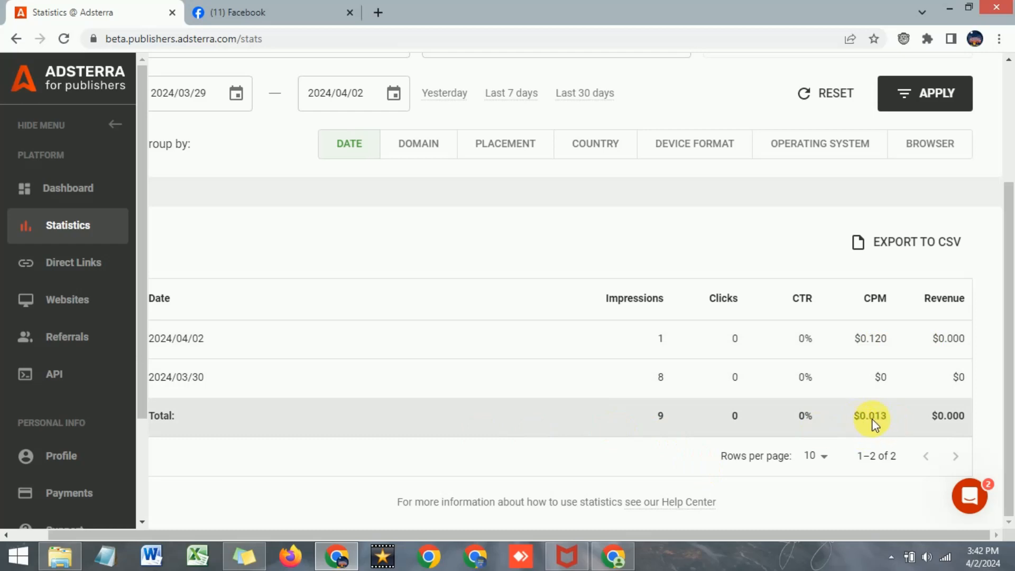
drag(629, 529, 704, 525)
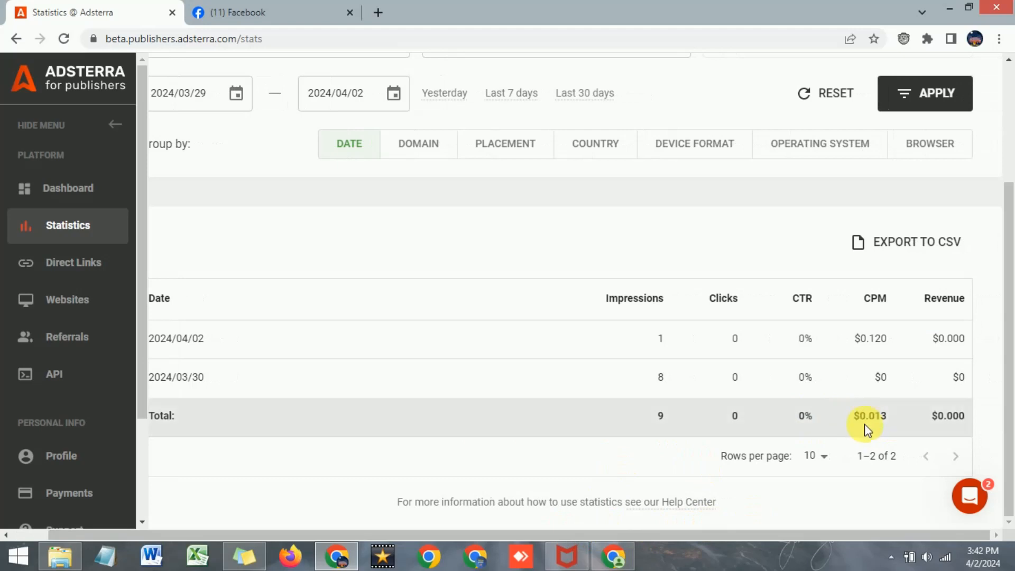
scroll(635, 388, up, 1)
scroll(635, 388, up, 3)
scroll(653, 391, down, 4)
scroll(640, 373, up, 4)
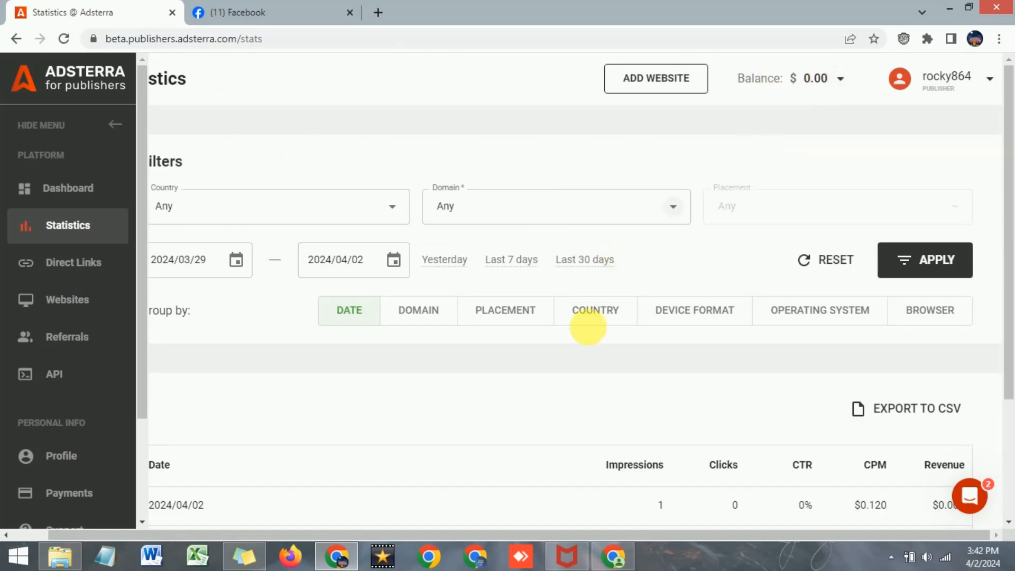
drag(301, 534, 265, 534)
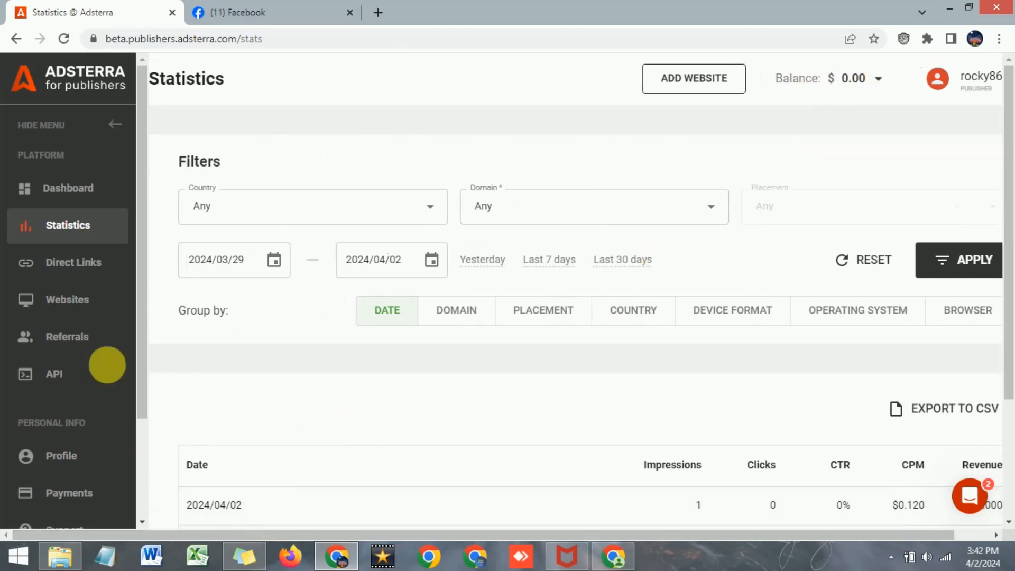
click(145, 306)
drag(144, 306, 132, 385)
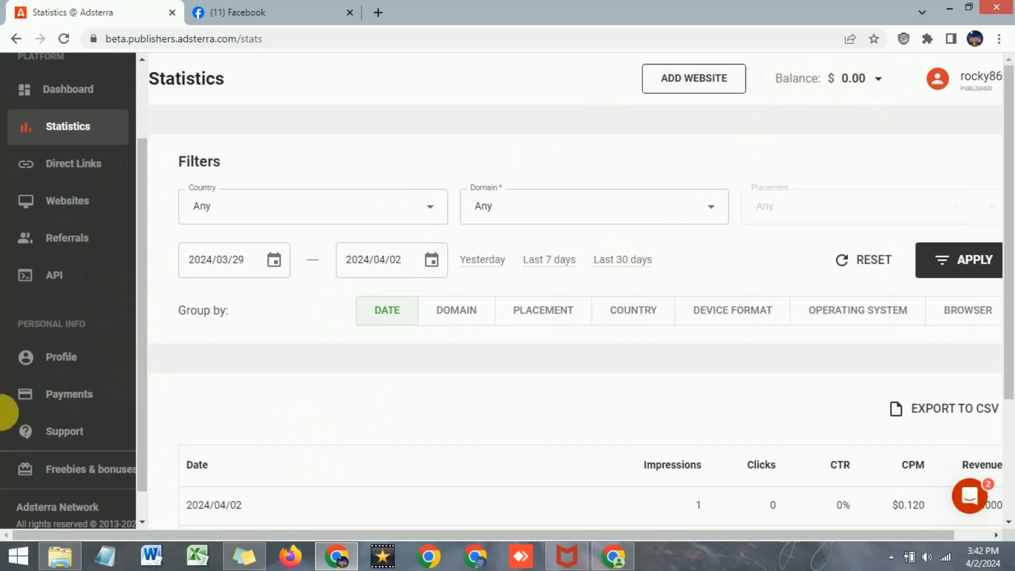
drag(141, 409, 149, 277)
scroll(303, 337, down, 1)
scroll(303, 337, down, 3)
scroll(303, 338, up, 3)
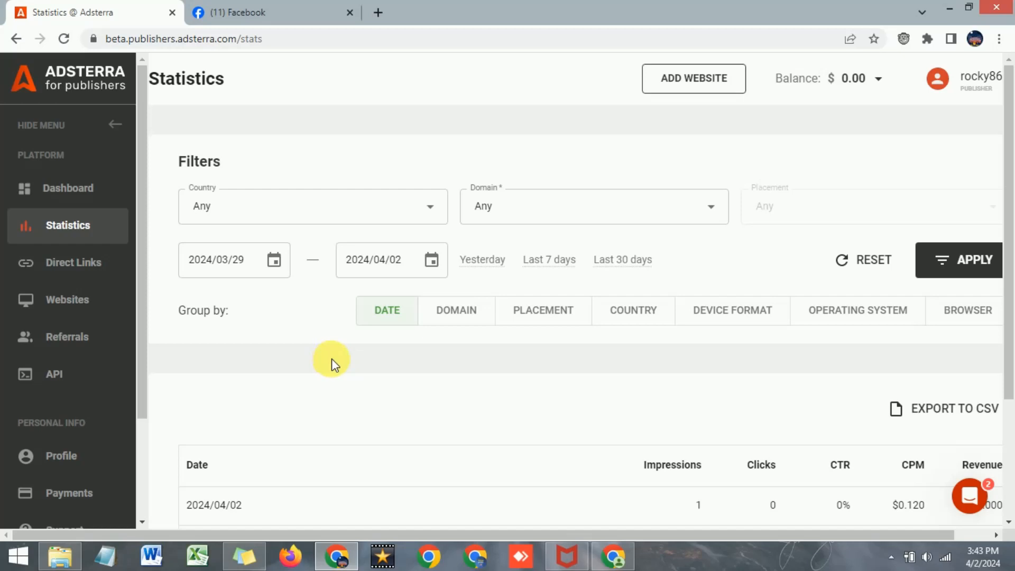
scroll(350, 374, down, 3)
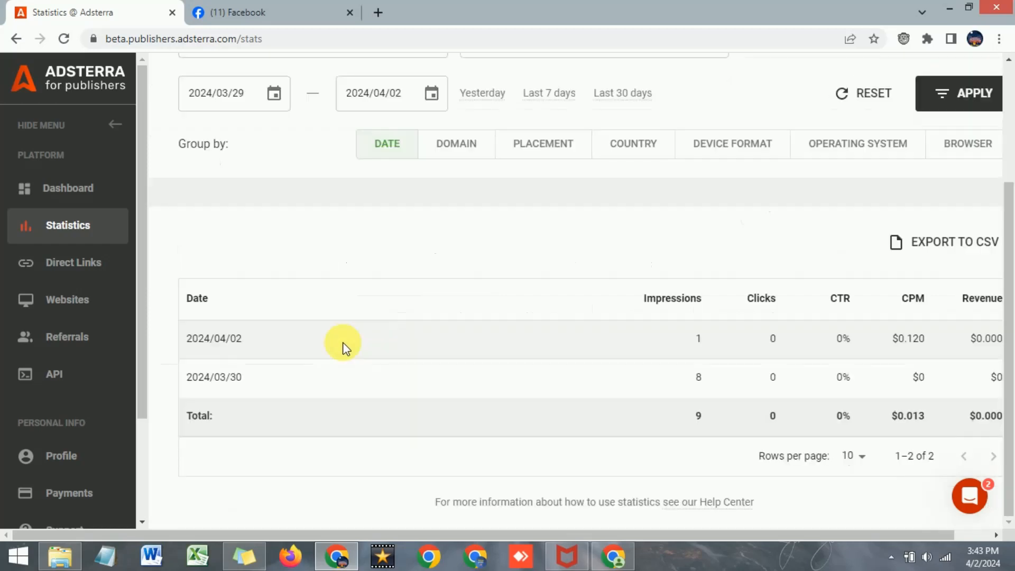
scroll(344, 348, up, 1)
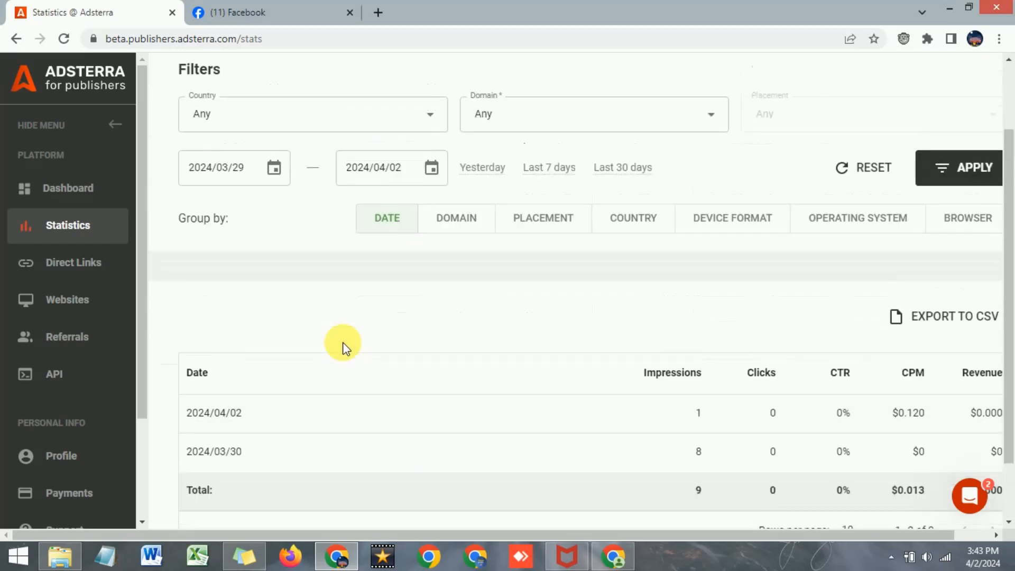
scroll(341, 342, up, 2)
scroll(832, 431, down, 1)
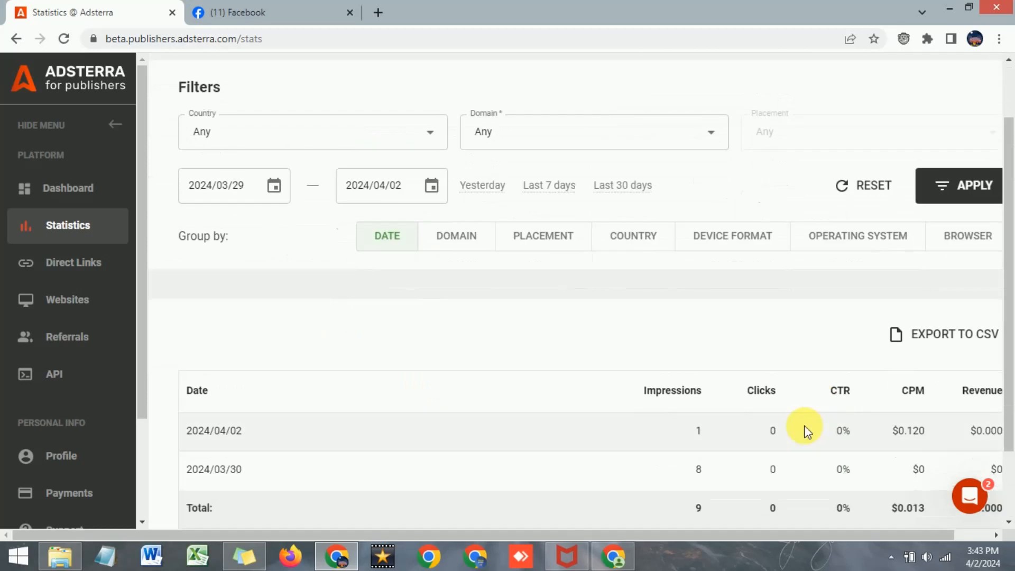
scroll(807, 431, up, 1)
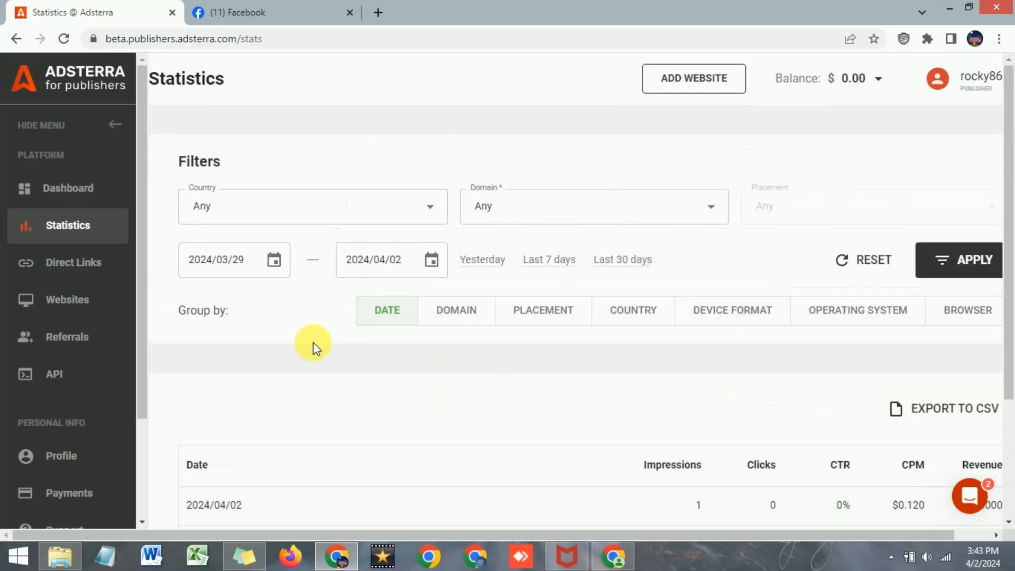
scroll(306, 352, down, 2)
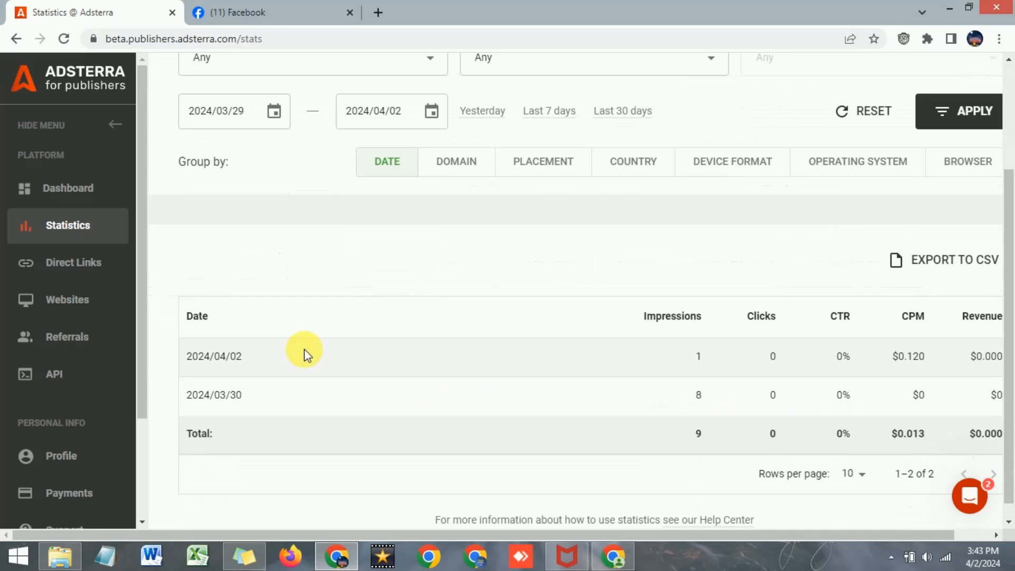
scroll(304, 348, up, 2)
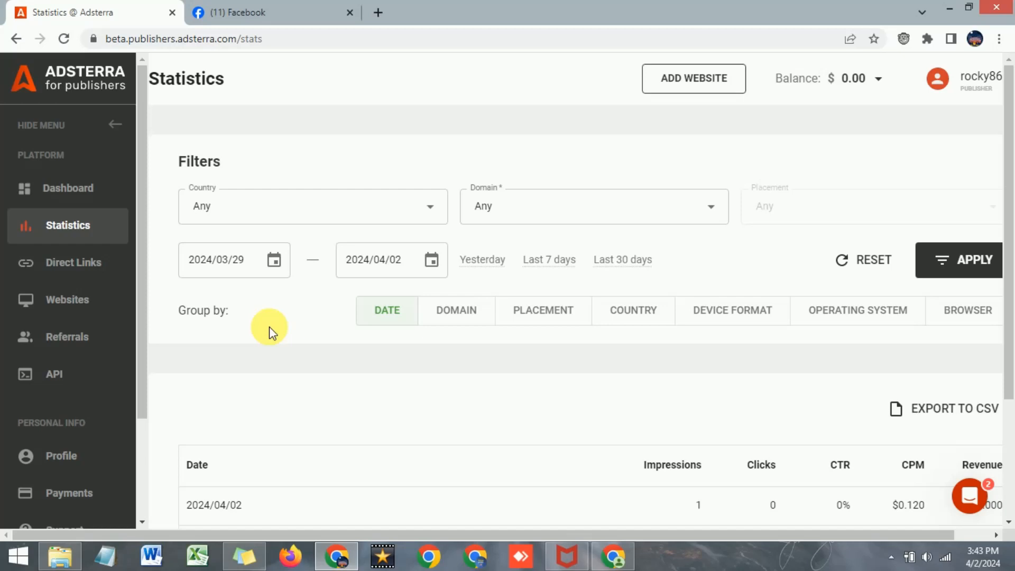
scroll(270, 332, down, 3)
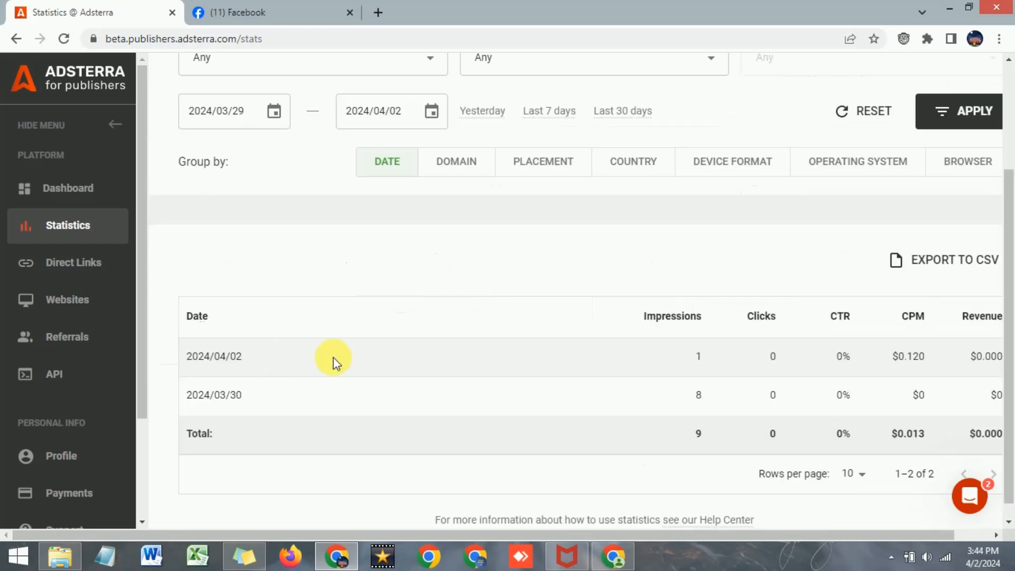
scroll(338, 354, up, 3)
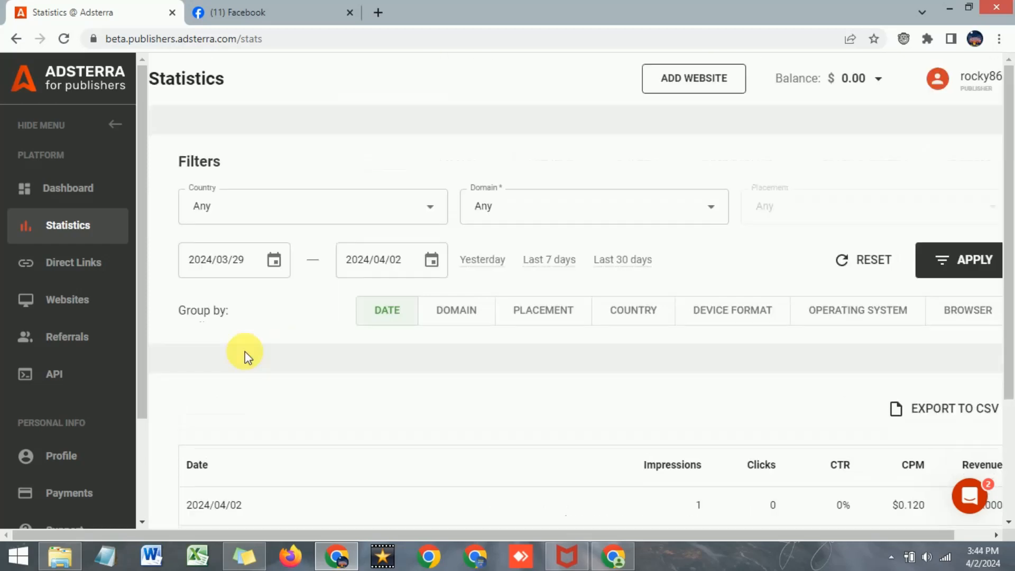